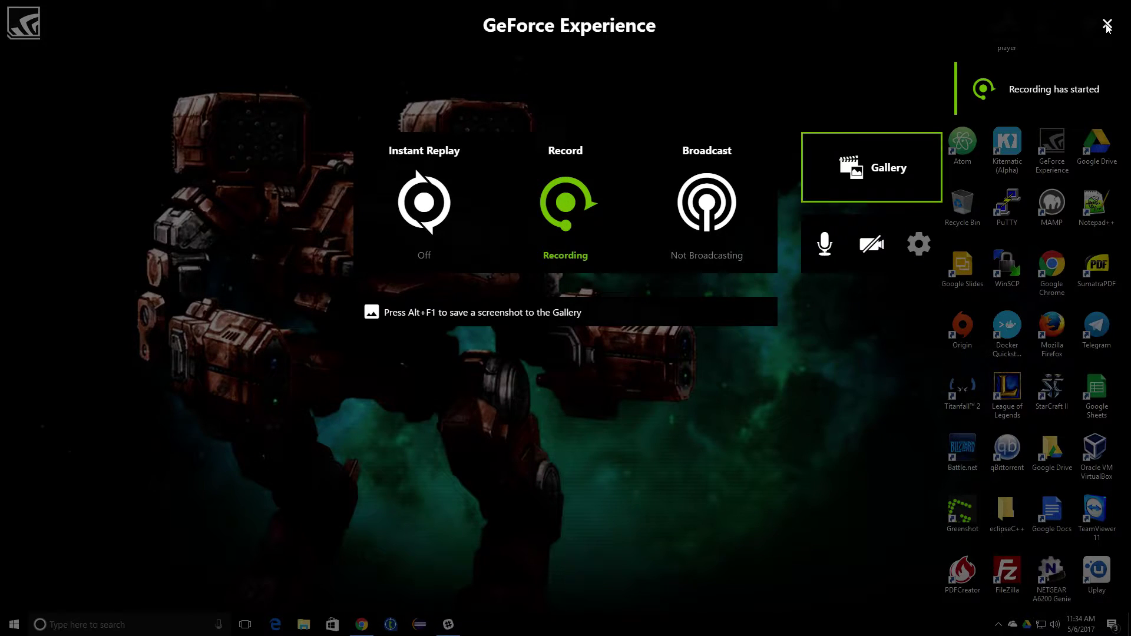
Close the GeForce Experience overlay and bring up Chrome on a blank new tab.
click(1107, 26)
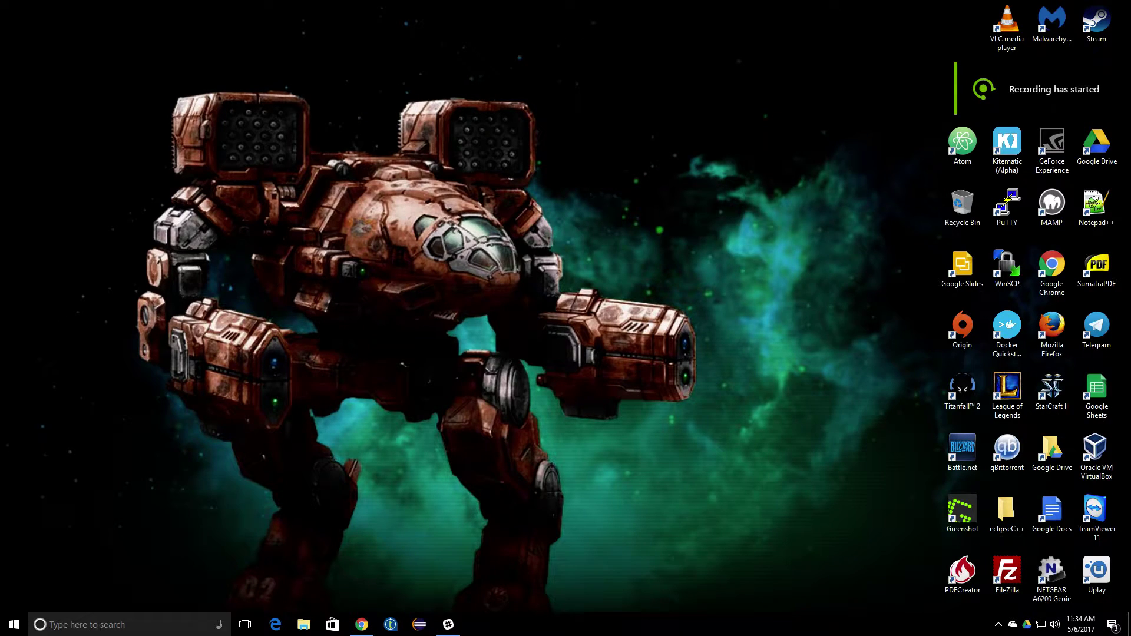
click(361, 624)
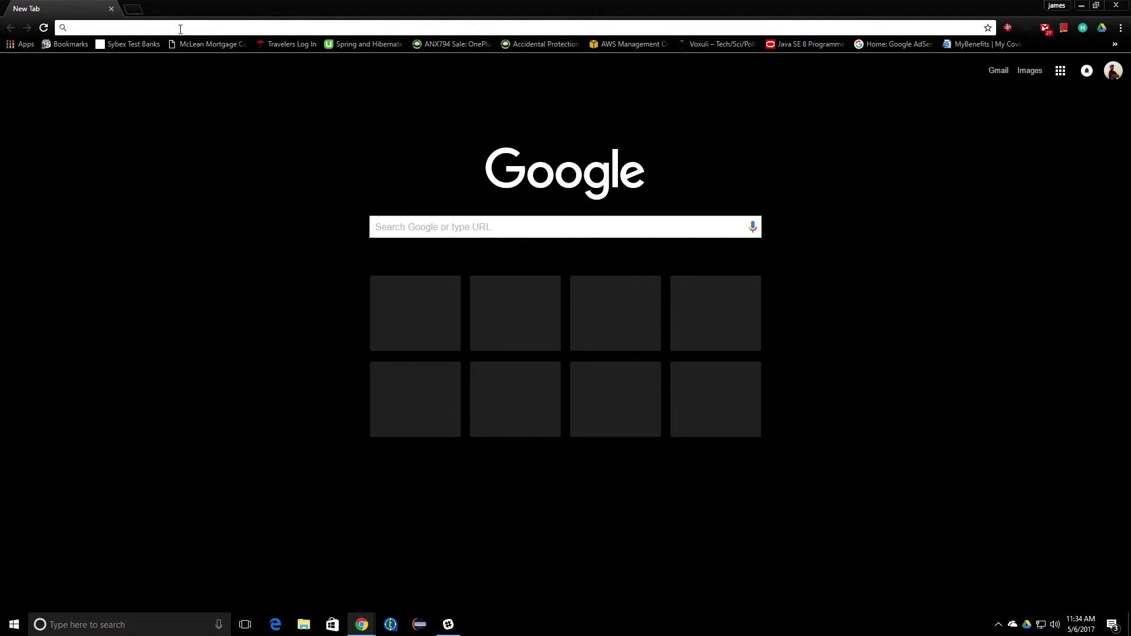
Search Google for 'suitecrm'.
text(sut)
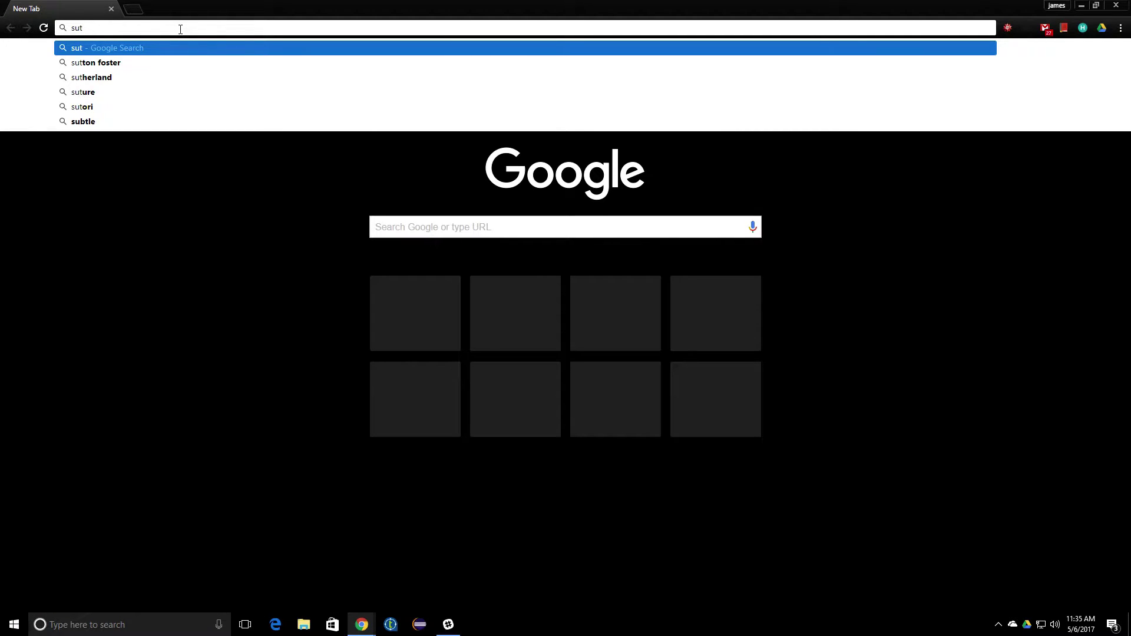
key(BackSpace)
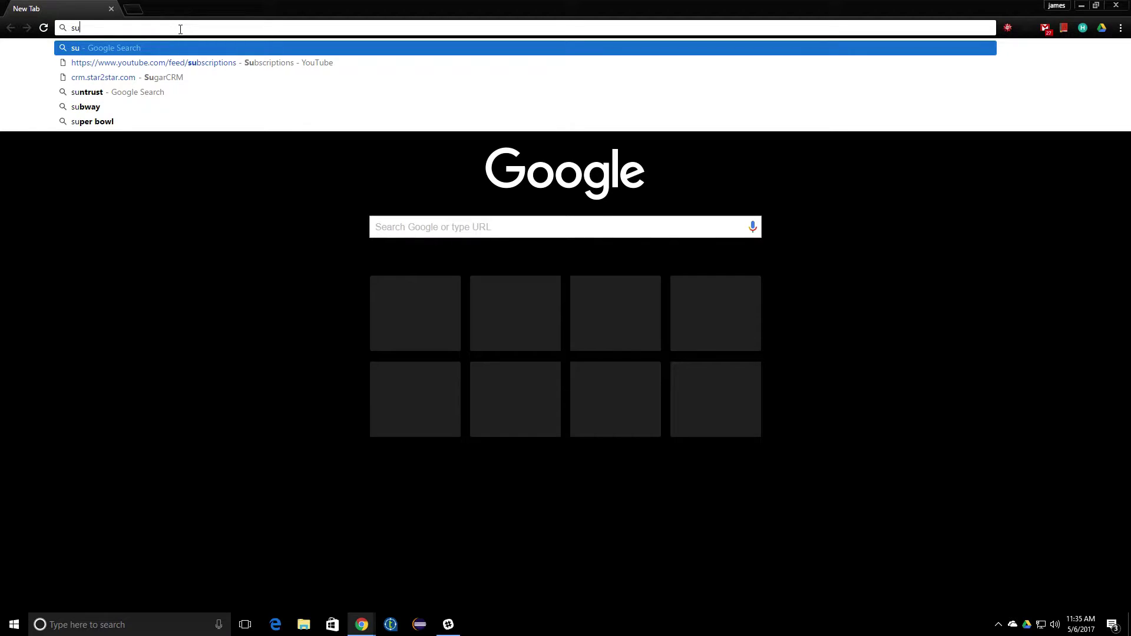
text(itecrm)
key(Return)
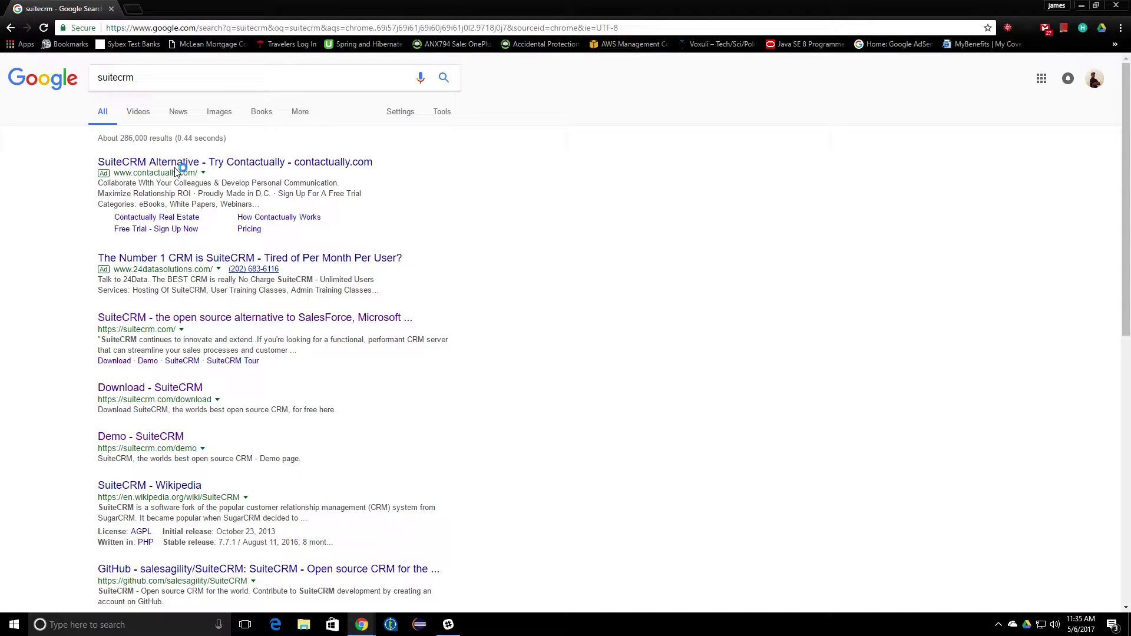
Reach the official suitecrm.com result after backing out of a sponsored ad.
click(181, 170)
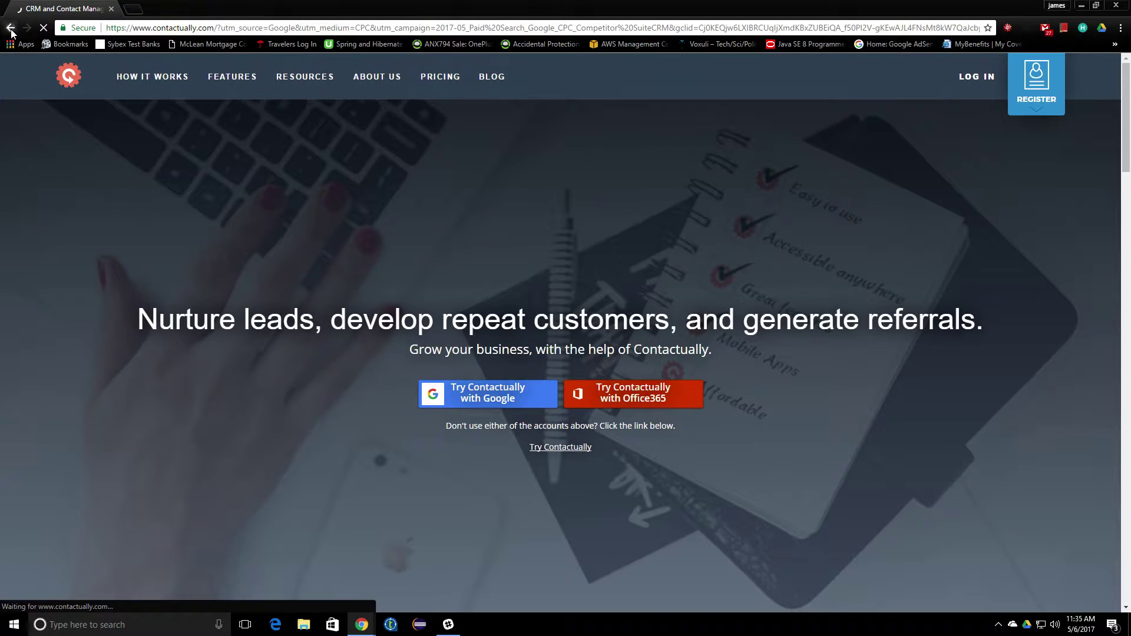
click(11, 28)
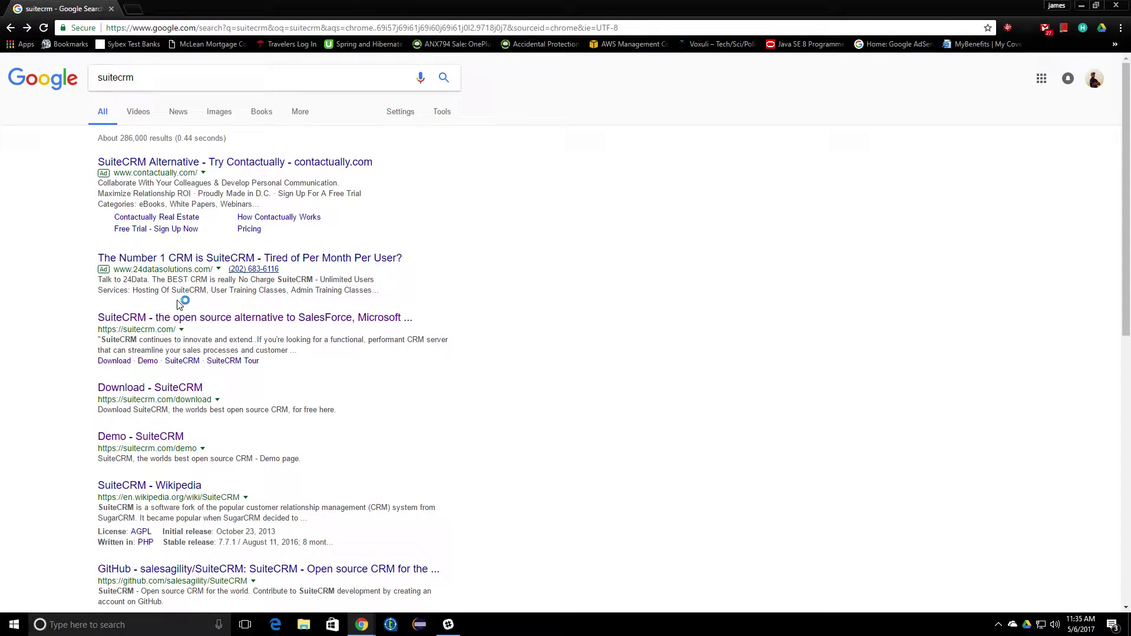
click(190, 322)
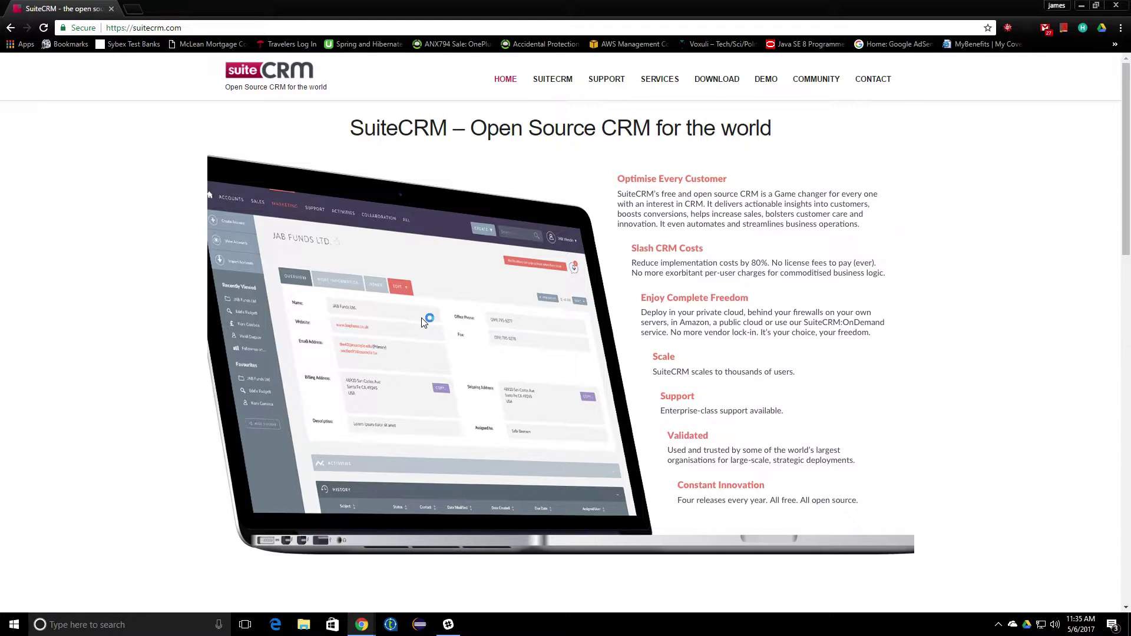
Visit the SuiteCRM DOWNLOAD section and scroll through the download page.
mouse_move(716, 78)
click(722, 113)
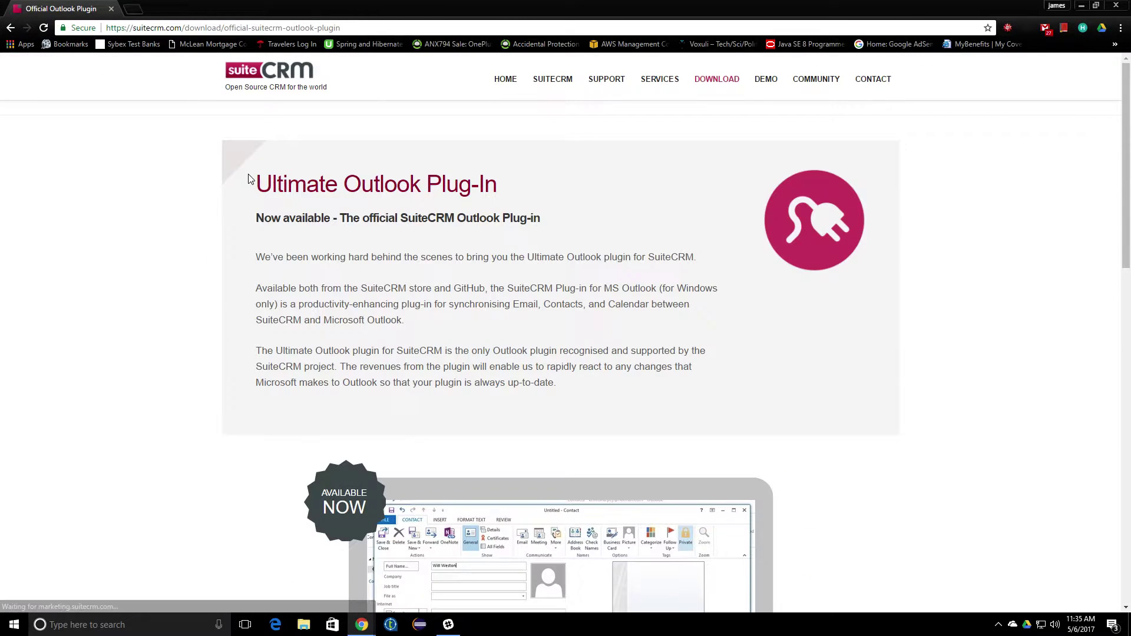
click(10, 28)
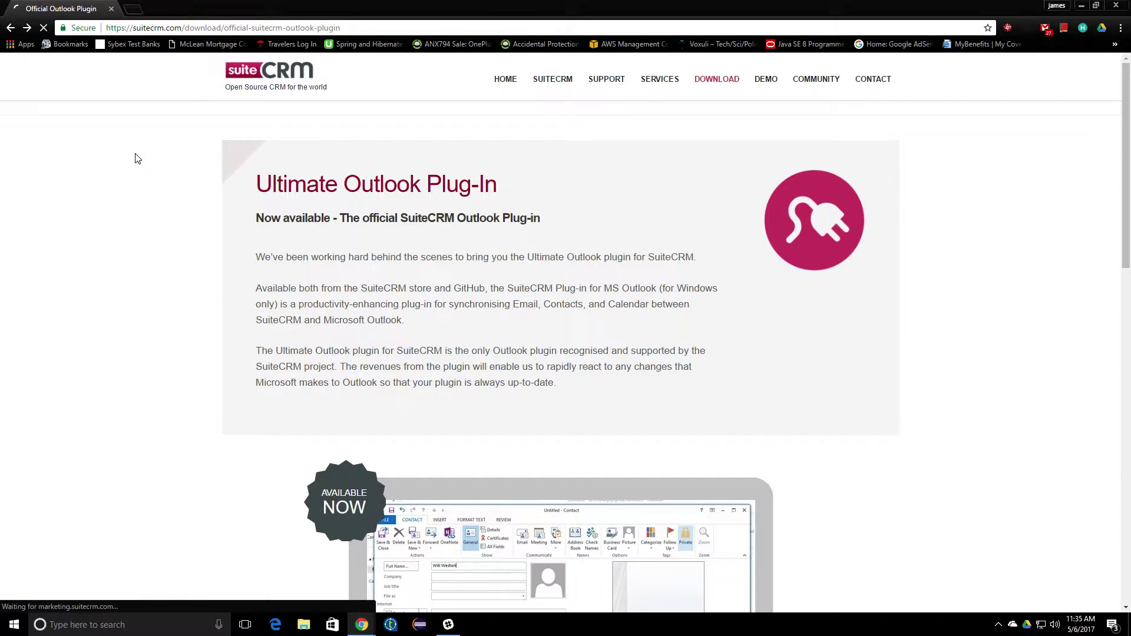
scroll(188, 277, down, 1)
scroll(188, 277, down, 1)
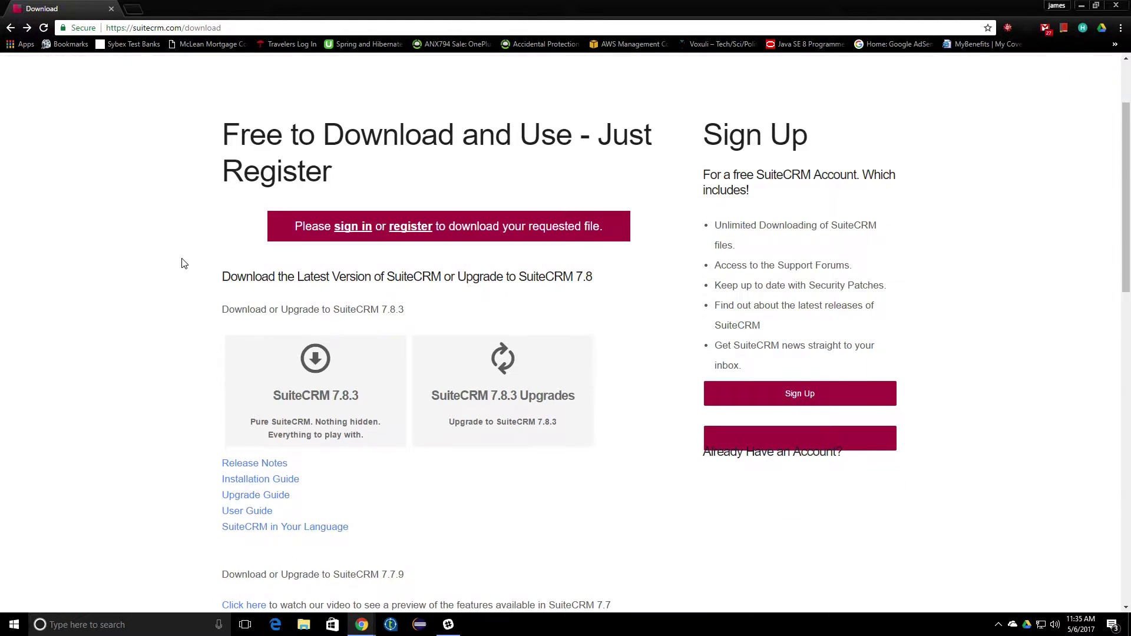
scroll(203, 261, down, 1)
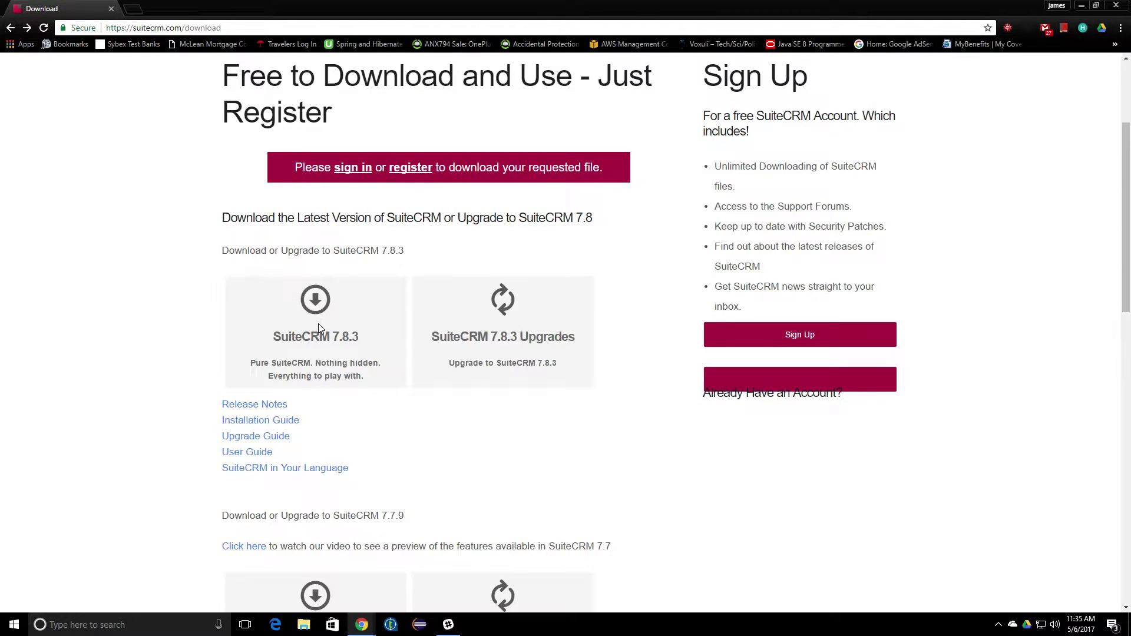
Skim the Installation Guide, then return to the download page listing 7.8.3 and 7.7.9.
click(288, 420)
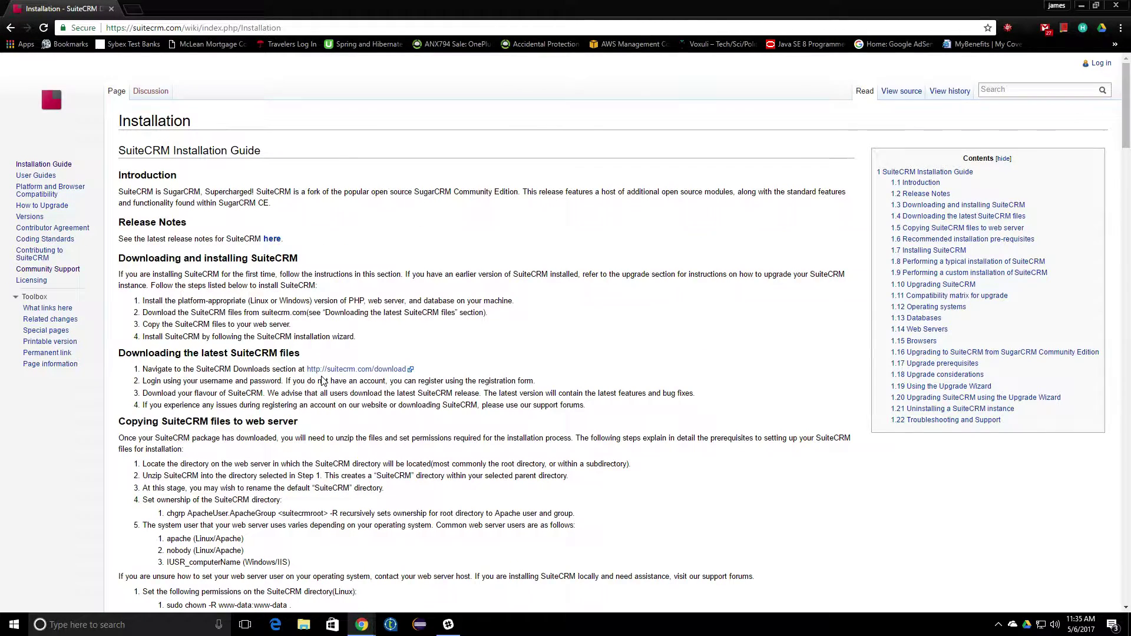
scroll(323, 386, down, 1)
scroll(322, 380, up, 1)
scroll(333, 354, down, 1)
scroll(333, 353, up, 1)
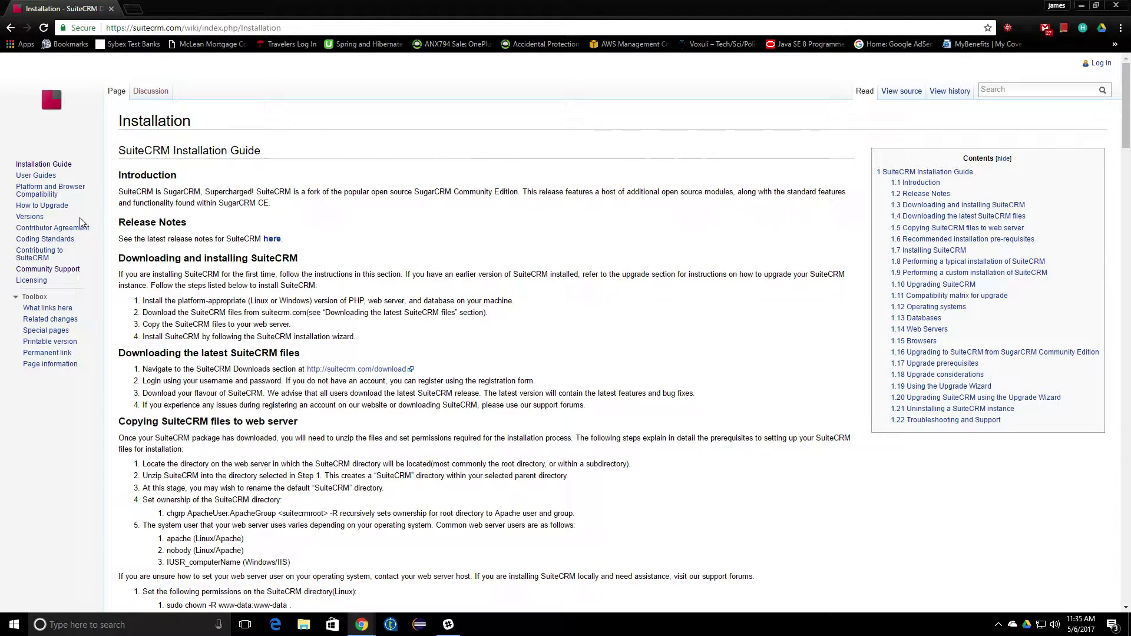
click(10, 28)
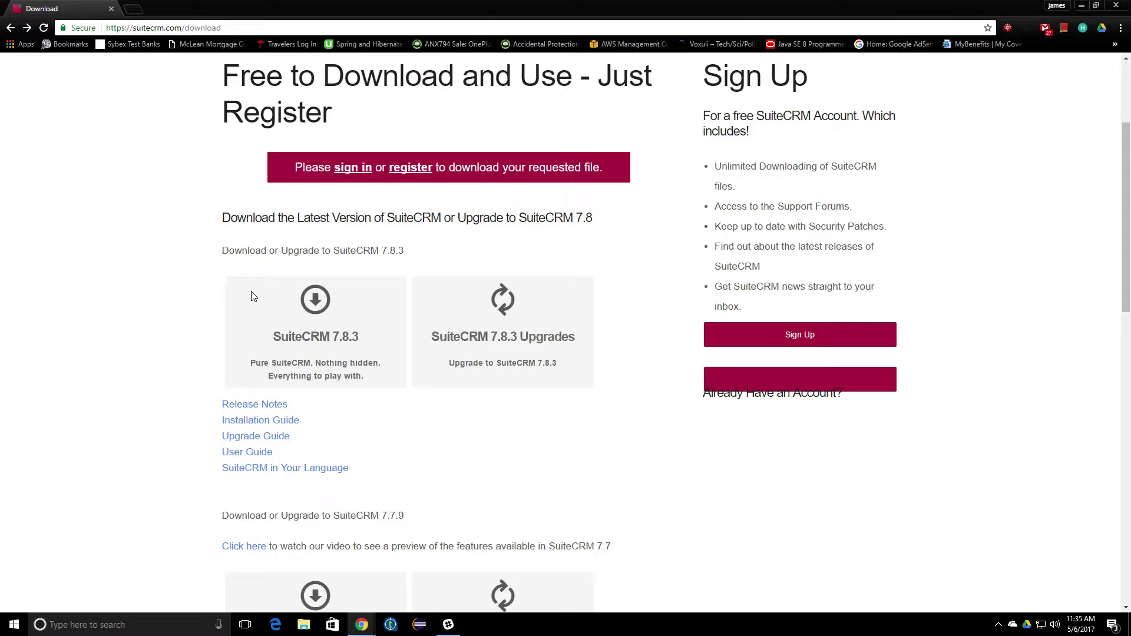
scroll(194, 311, down, 1)
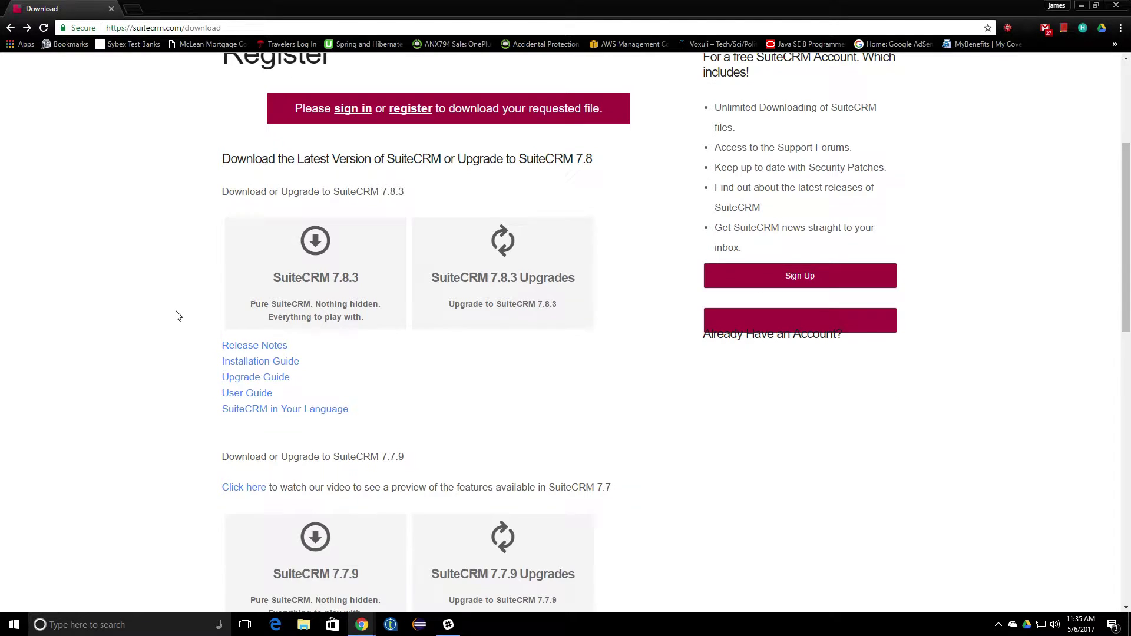
scroll(174, 318, down, 1)
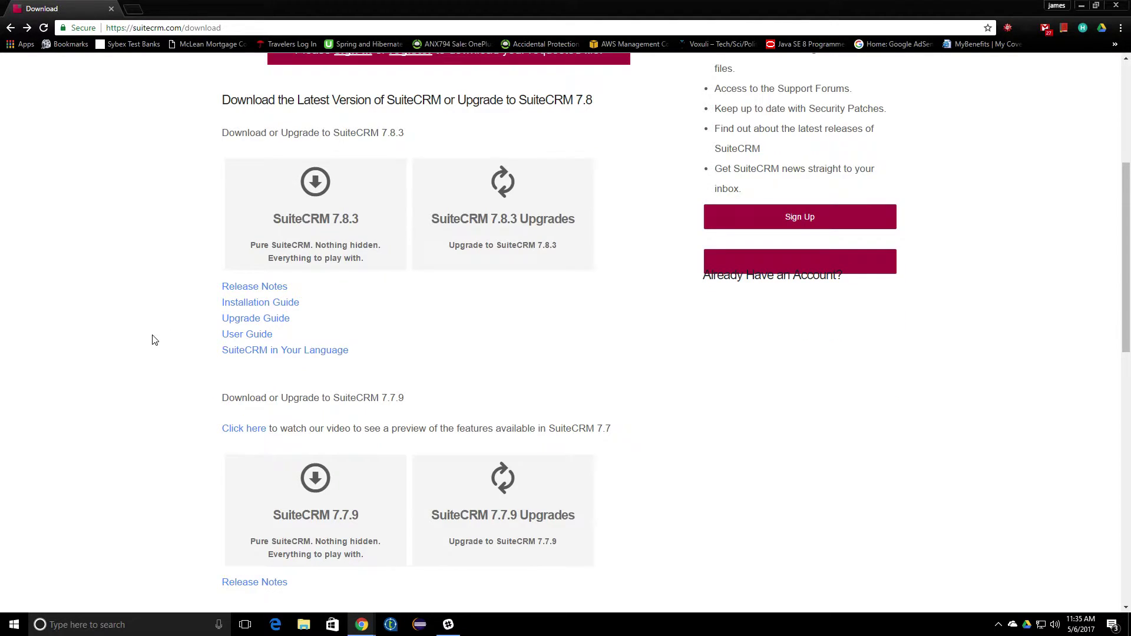
Search the Downloads folder in File Explorer for 'suitecrm', listing three SuiteCRM zips.
click(303, 625)
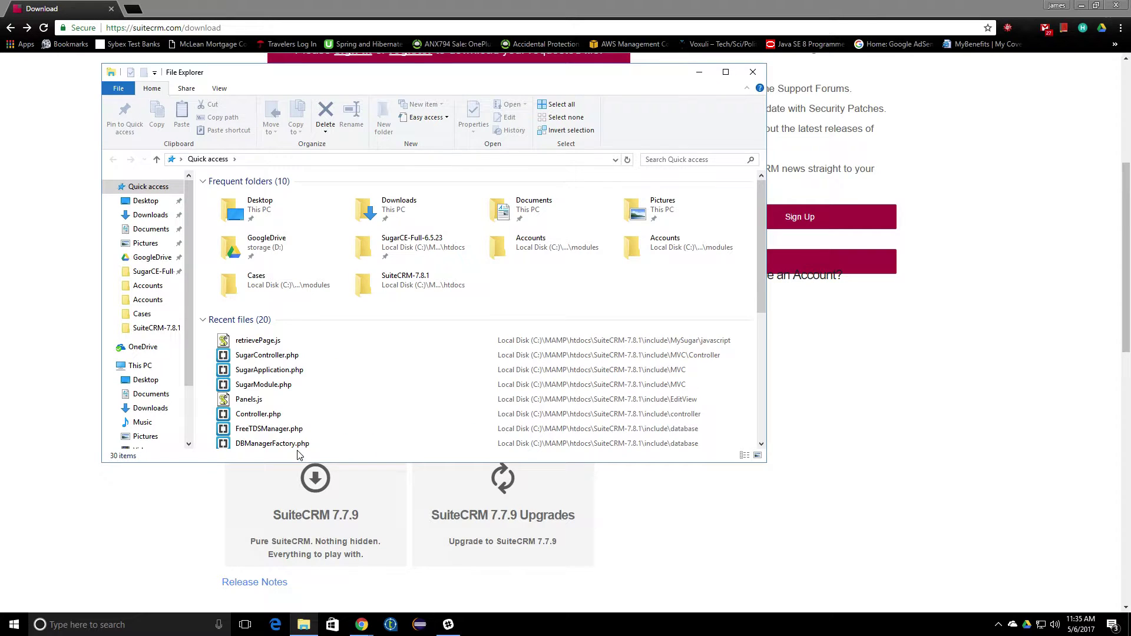
click(159, 217)
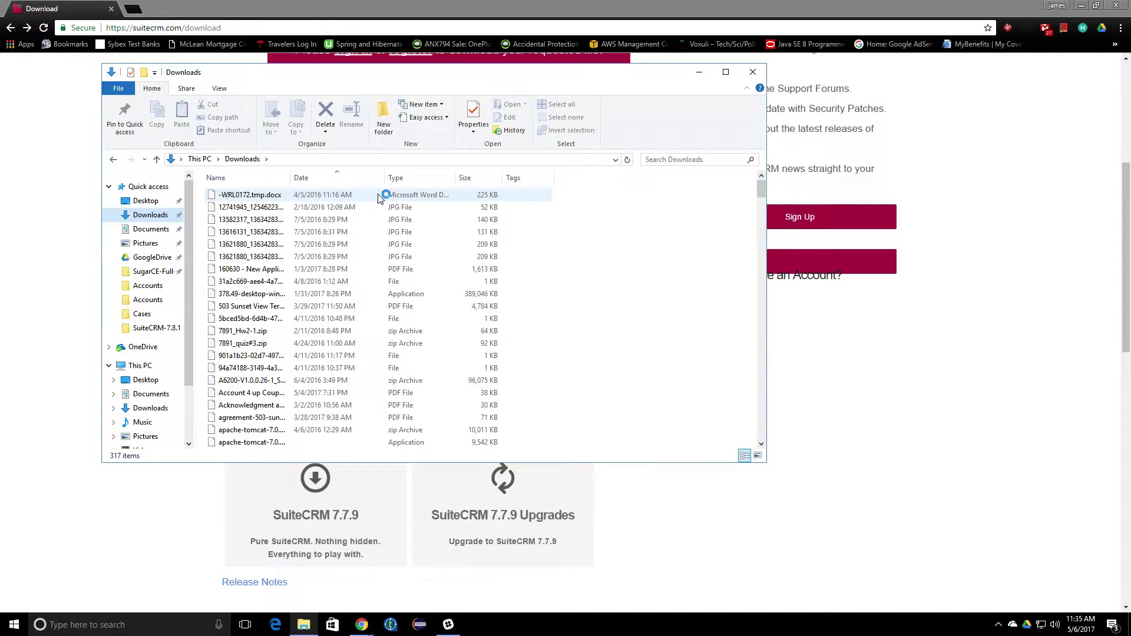
click(683, 159)
text(suitrecrm)
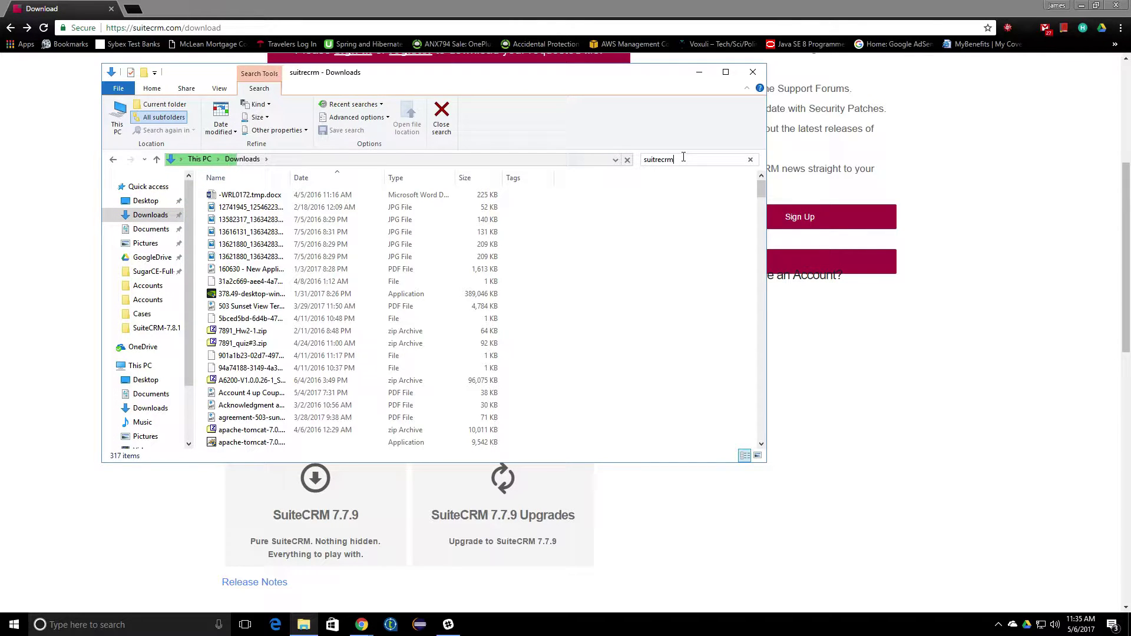
key(BackSpace)
key(BackSpace)
text(ecrm)
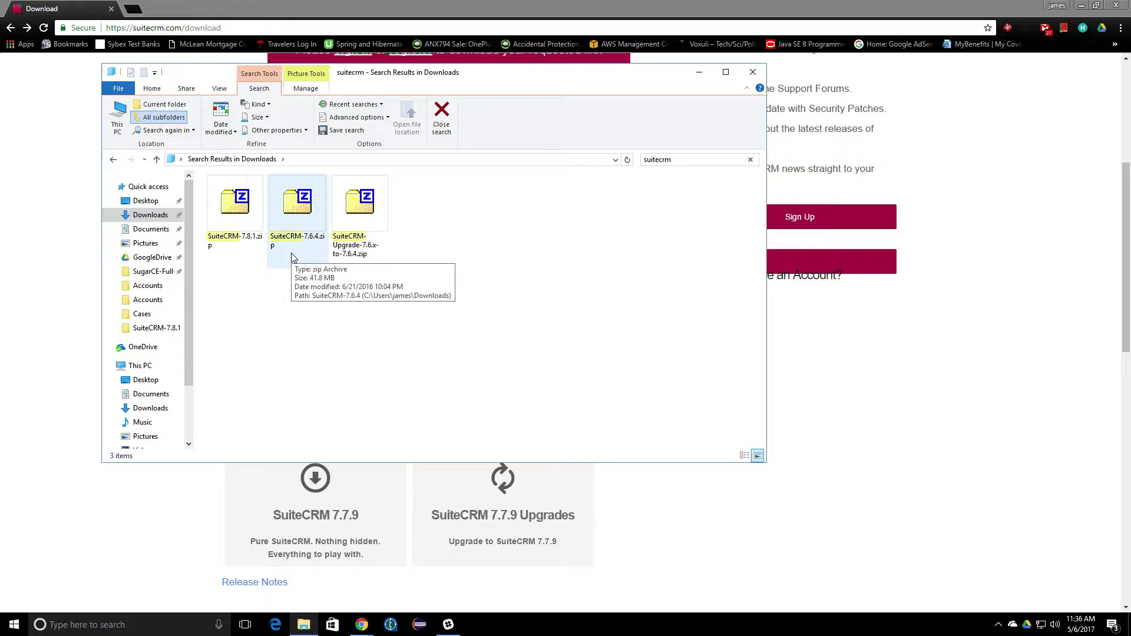
Inspect SuiteCRM-7.8.1.zip in 7-Zip, finding one SuiteCRM-7.8.1 folder, then close it.
double_click(239, 219)
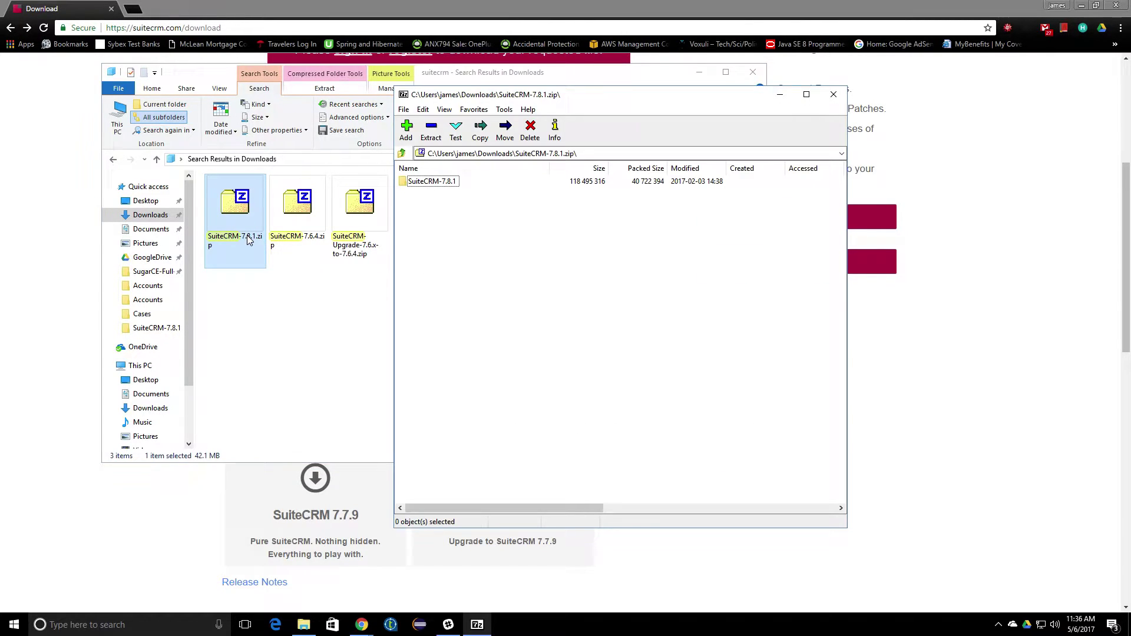
click(413, 184)
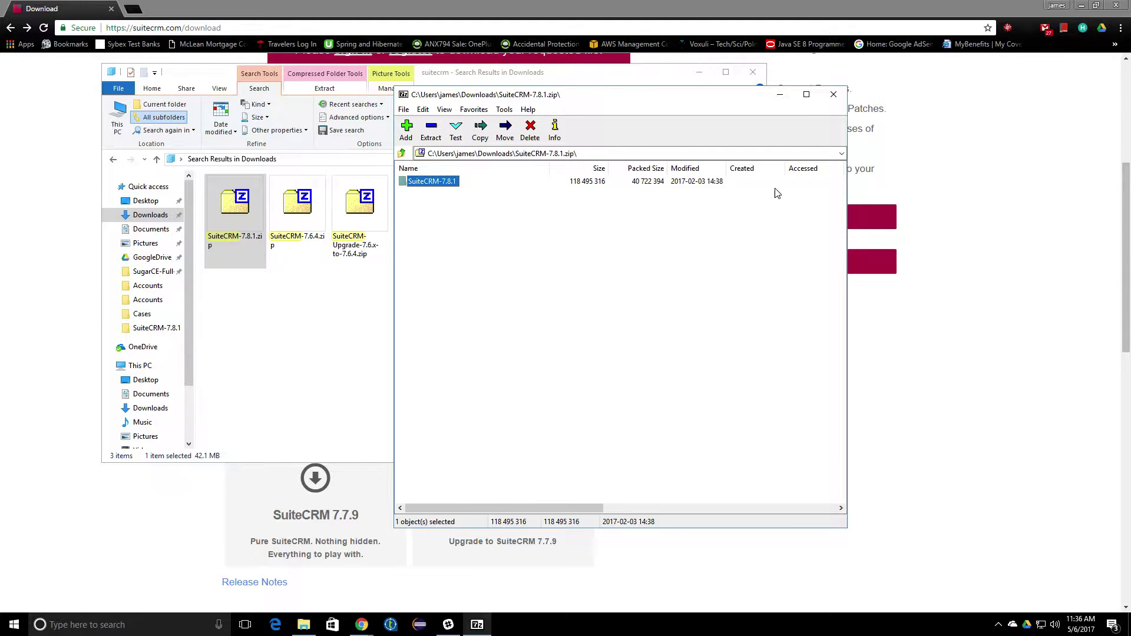
click(833, 95)
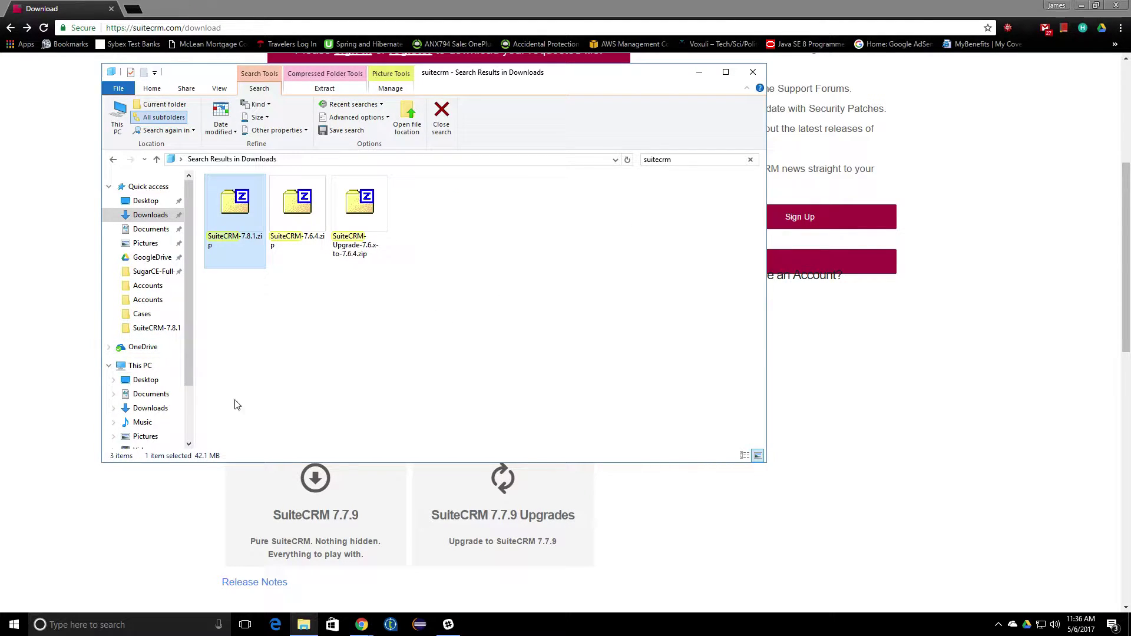
Navigate File Explorer to C:\MAMP\htdocs.
scroll(168, 369, down, 1)
scroll(168, 369, down, 1)
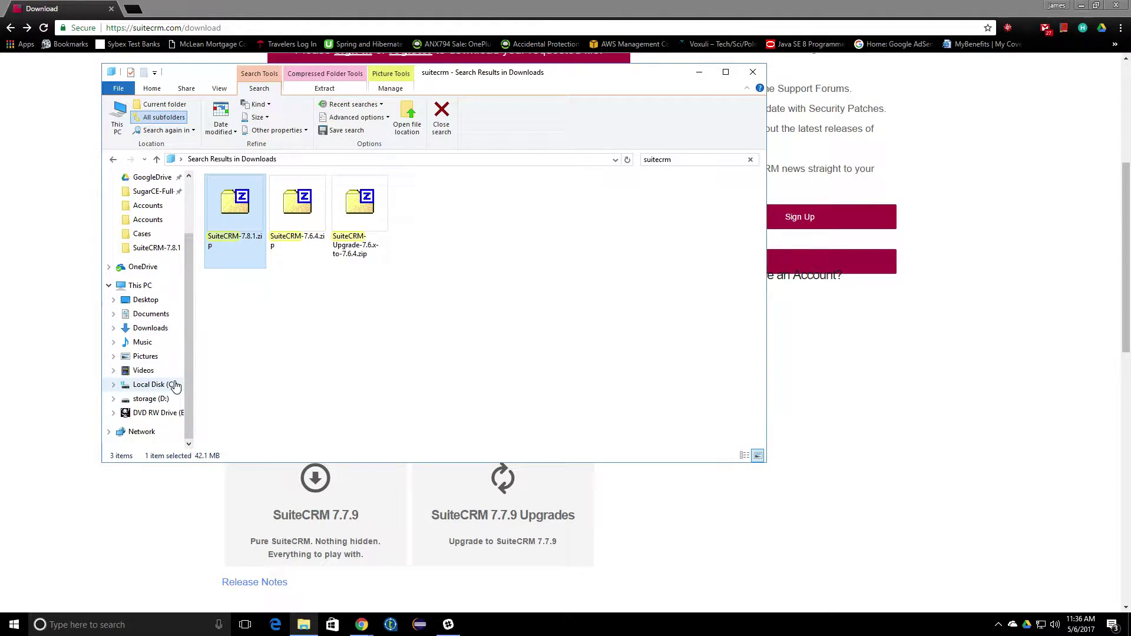
scroll(146, 406, up, 1)
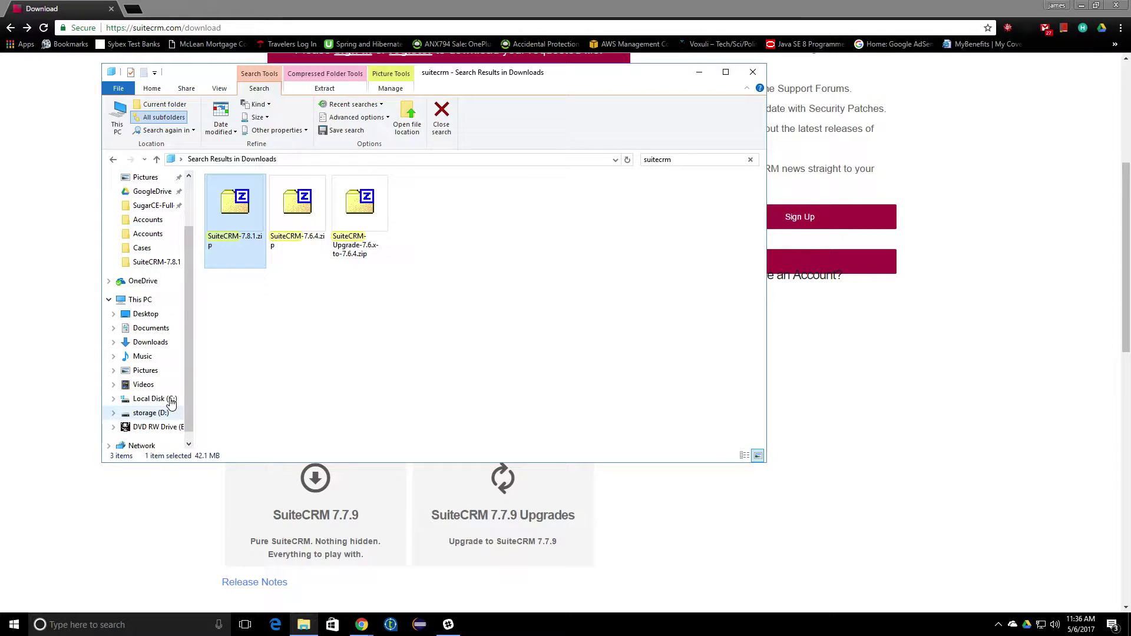
scroll(148, 419, down, 1)
scroll(147, 406, up, 1)
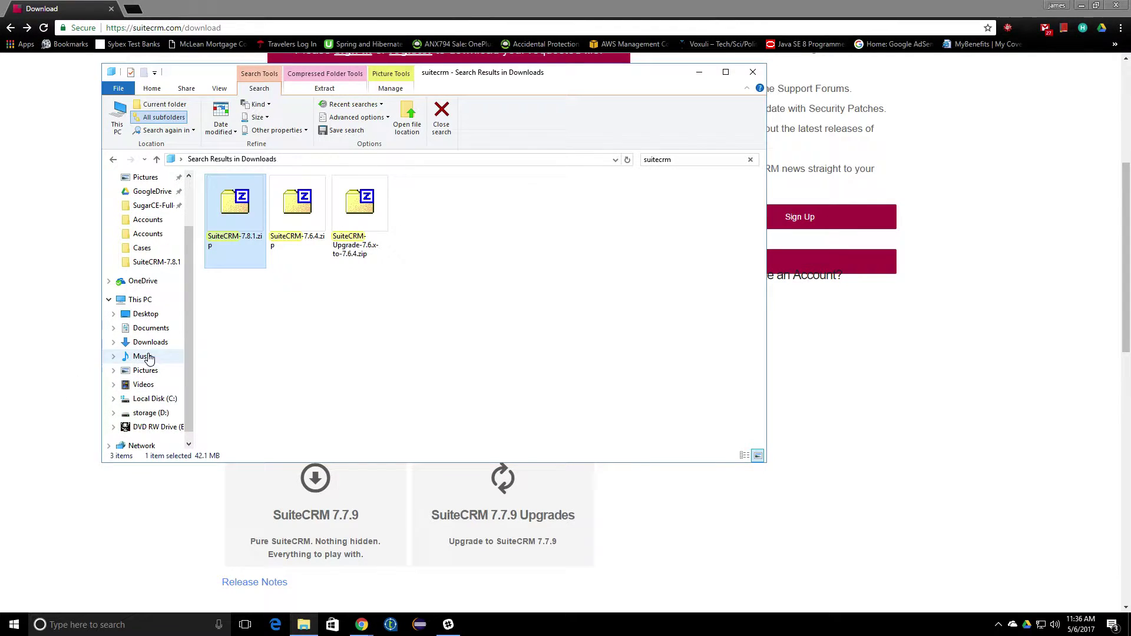
click(153, 400)
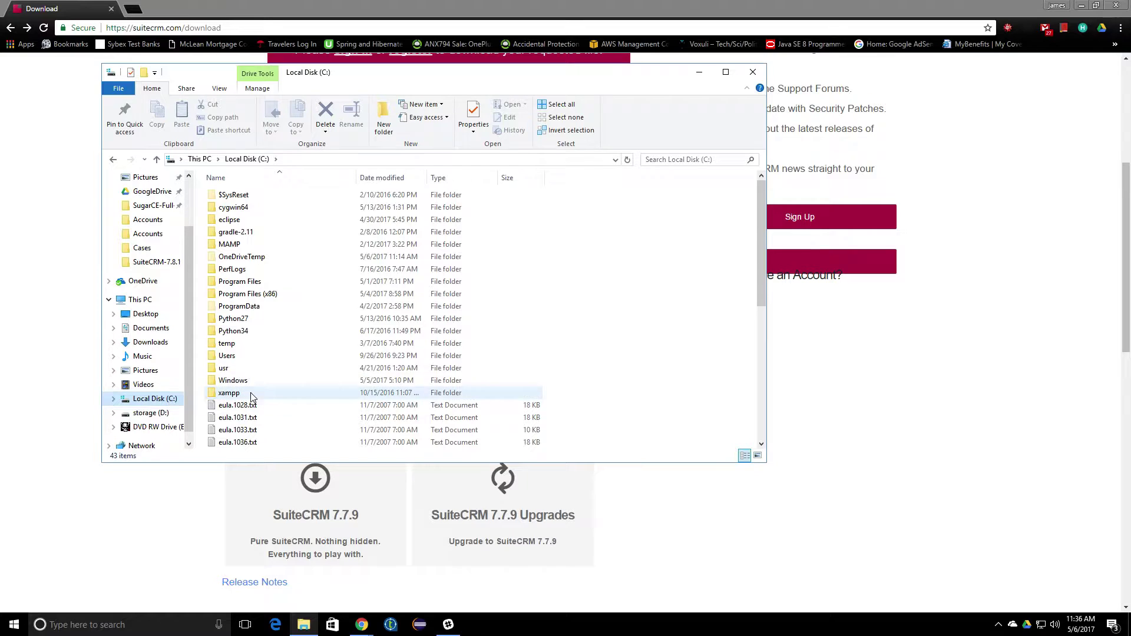
double_click(248, 244)
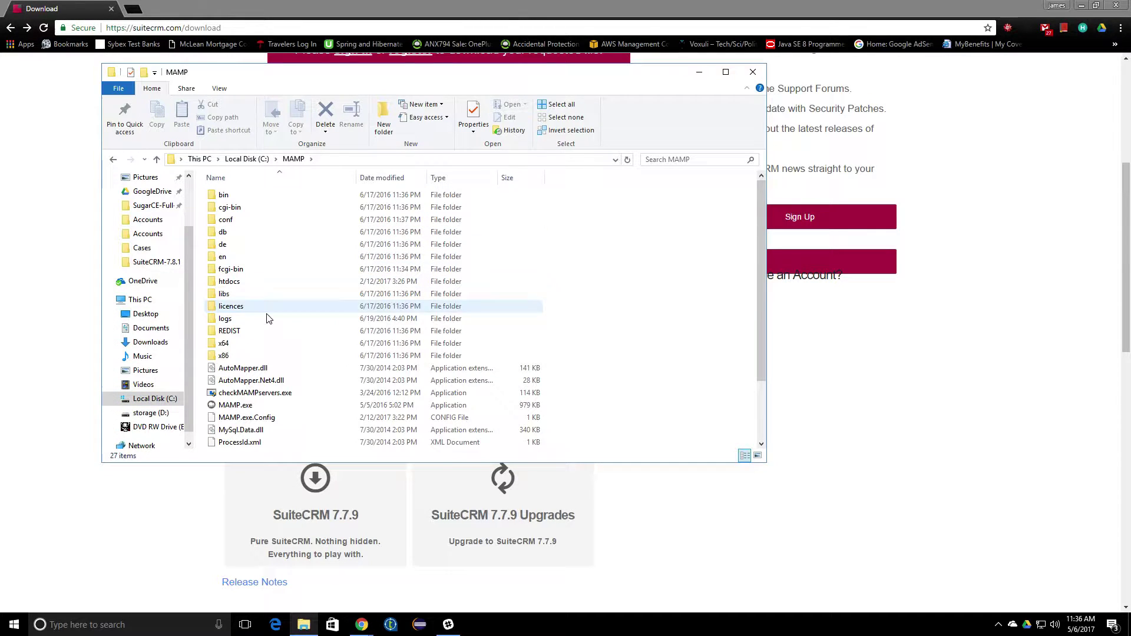
double_click(254, 283)
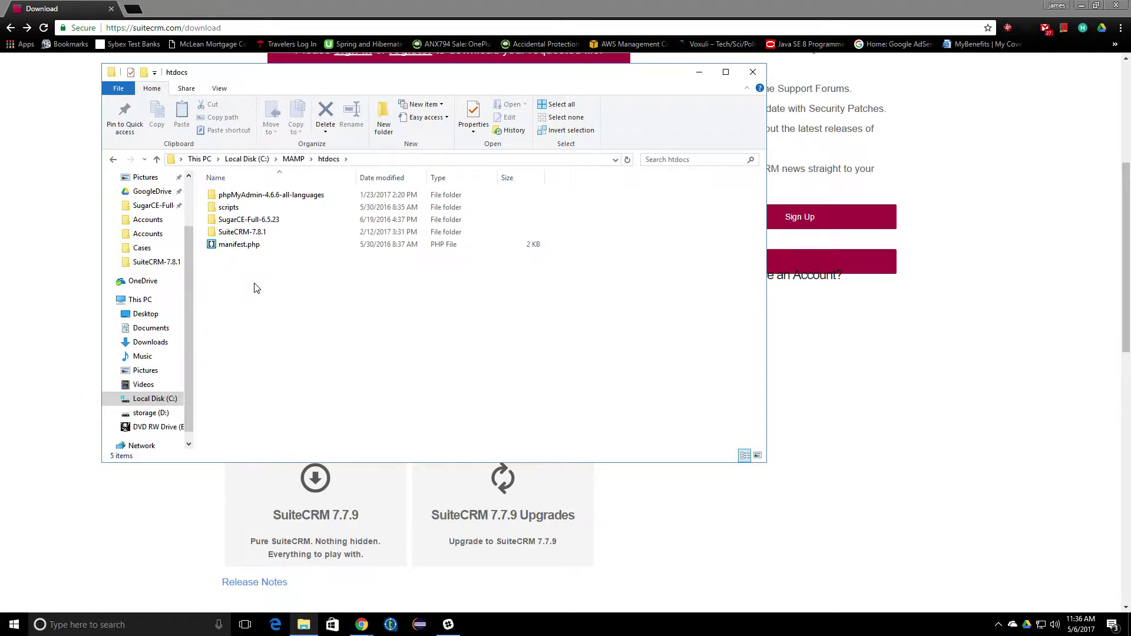
Delete the old SuiteCRM-7.8.1 folder and return to the Downloads 'suitecrm' results.
click(280, 235)
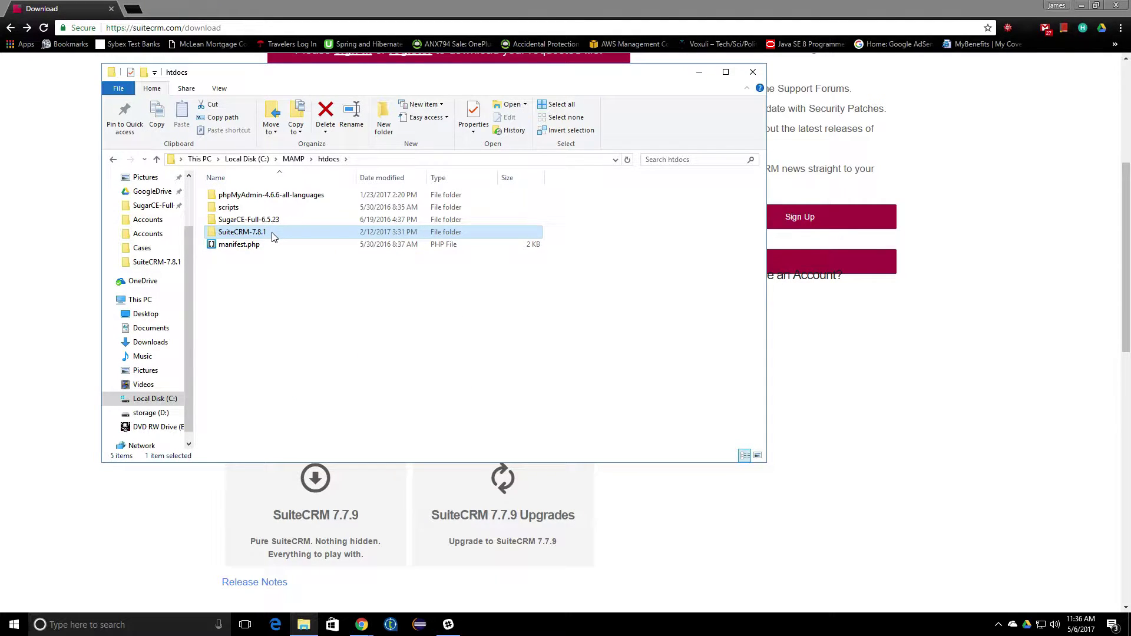
mouse_move(242, 232)
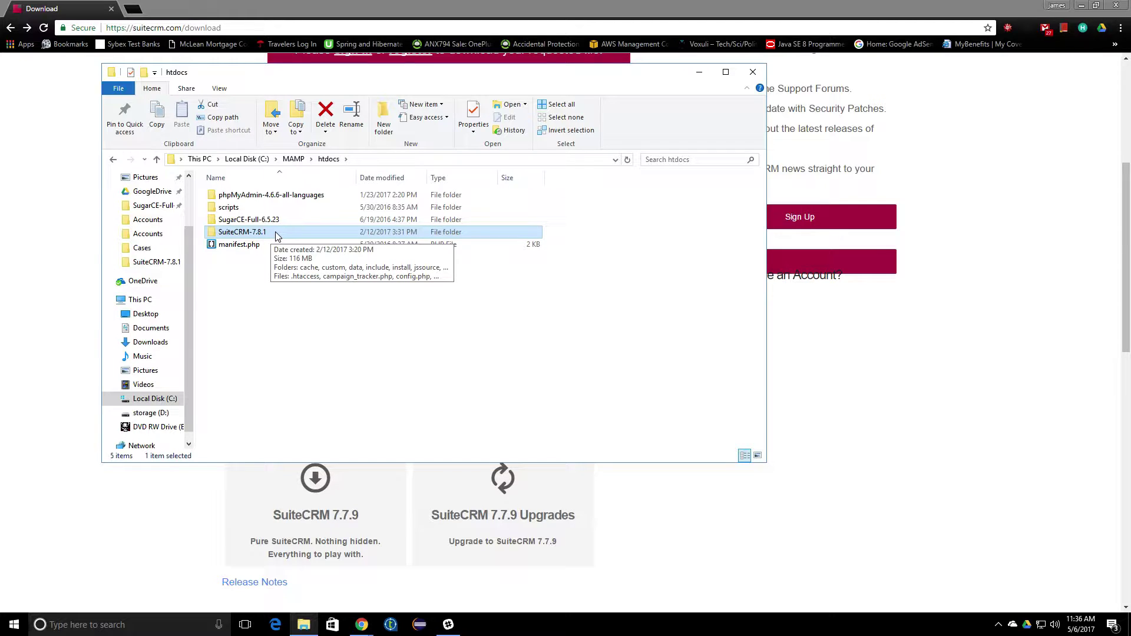
right_click(275, 235)
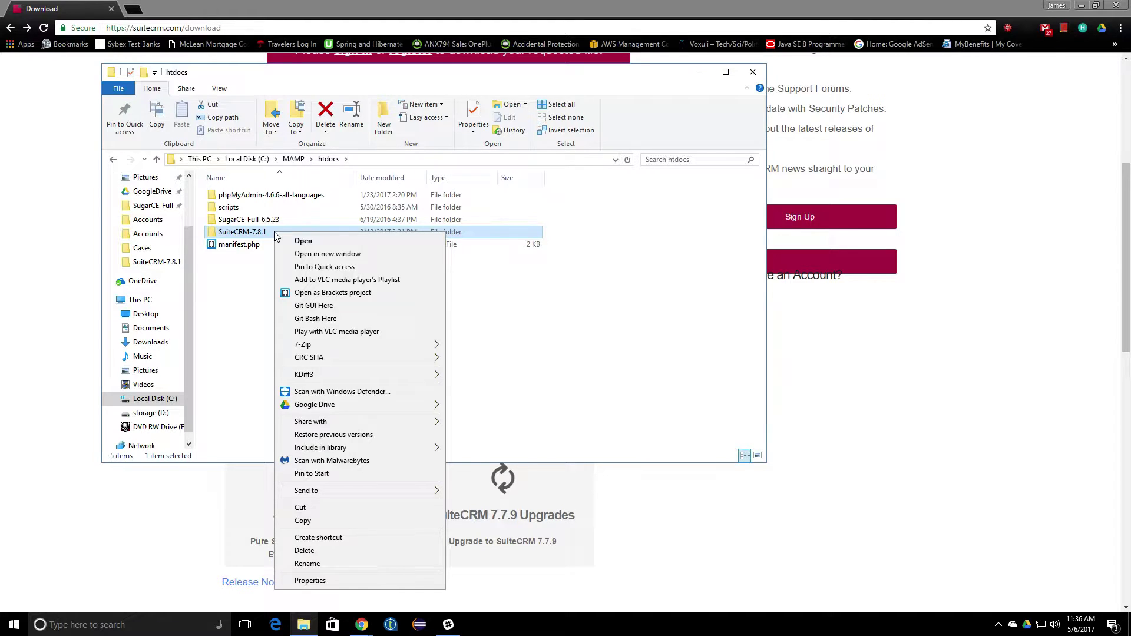
click(306, 550)
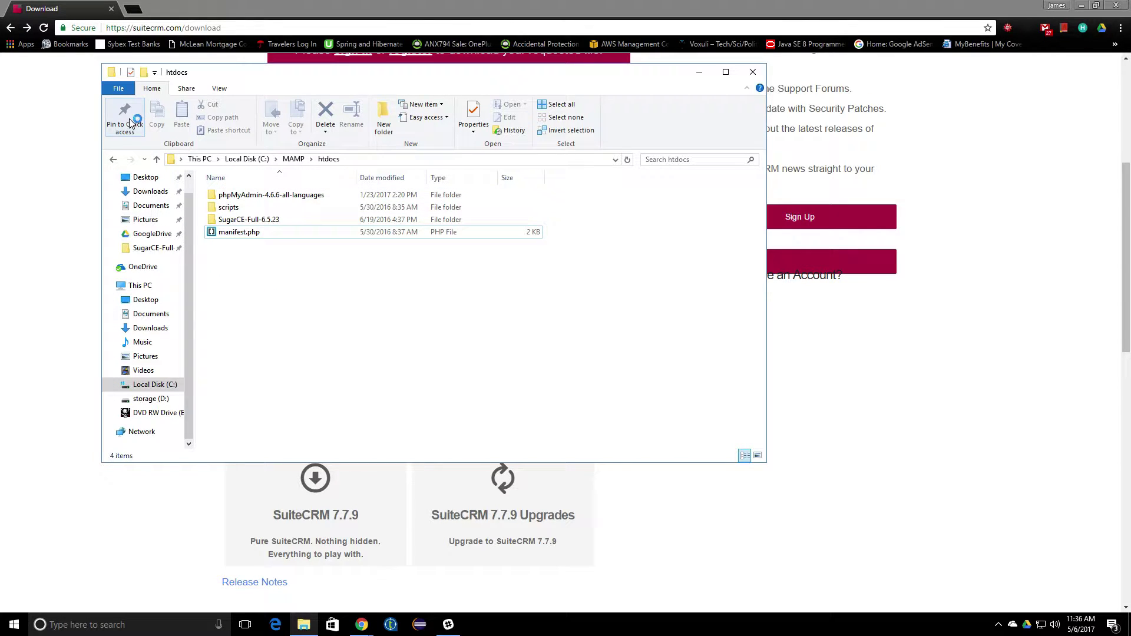
click(113, 161)
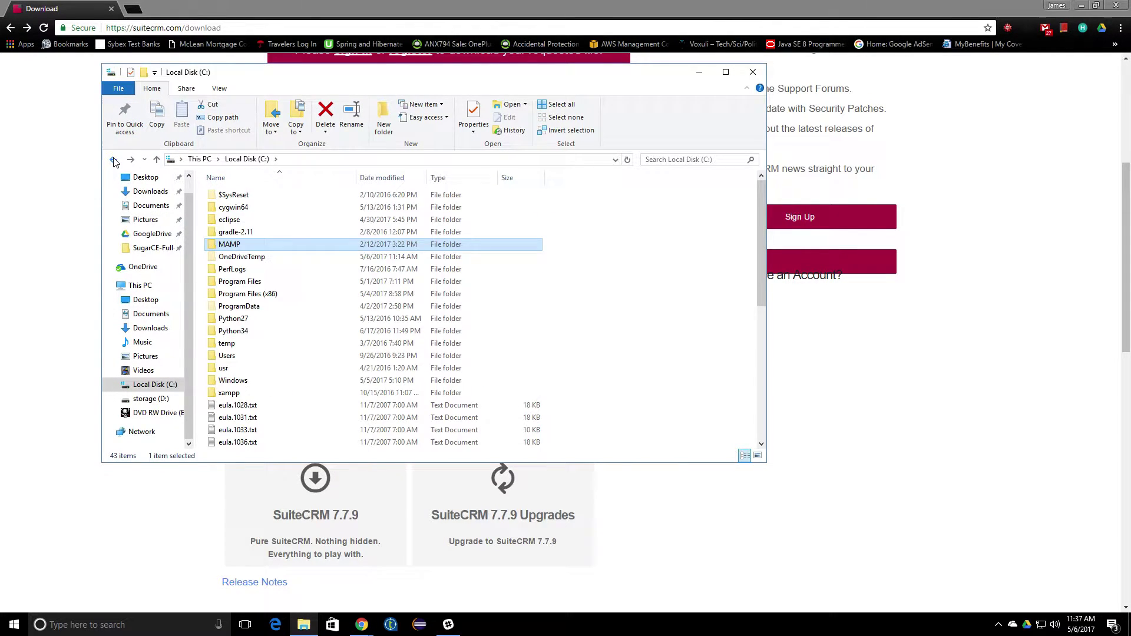
click(113, 160)
right_click(244, 219)
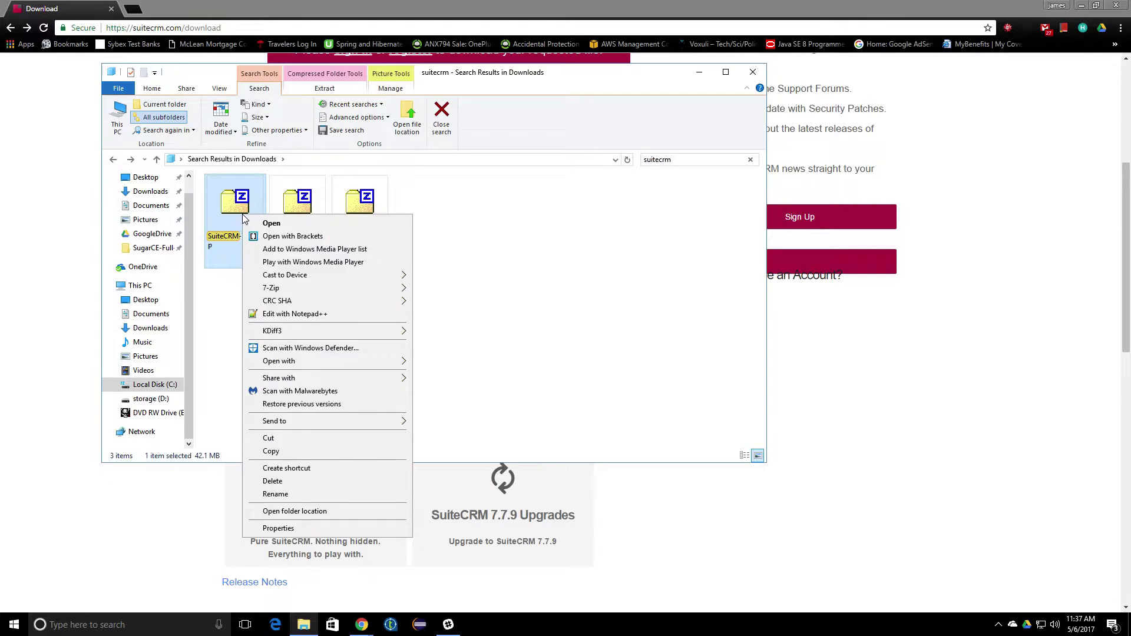
Extract SuiteCRM-7.8.1.zip with 7-Zip into C:\MAMP\htdocs, then return to Chrome.
click(262, 225)
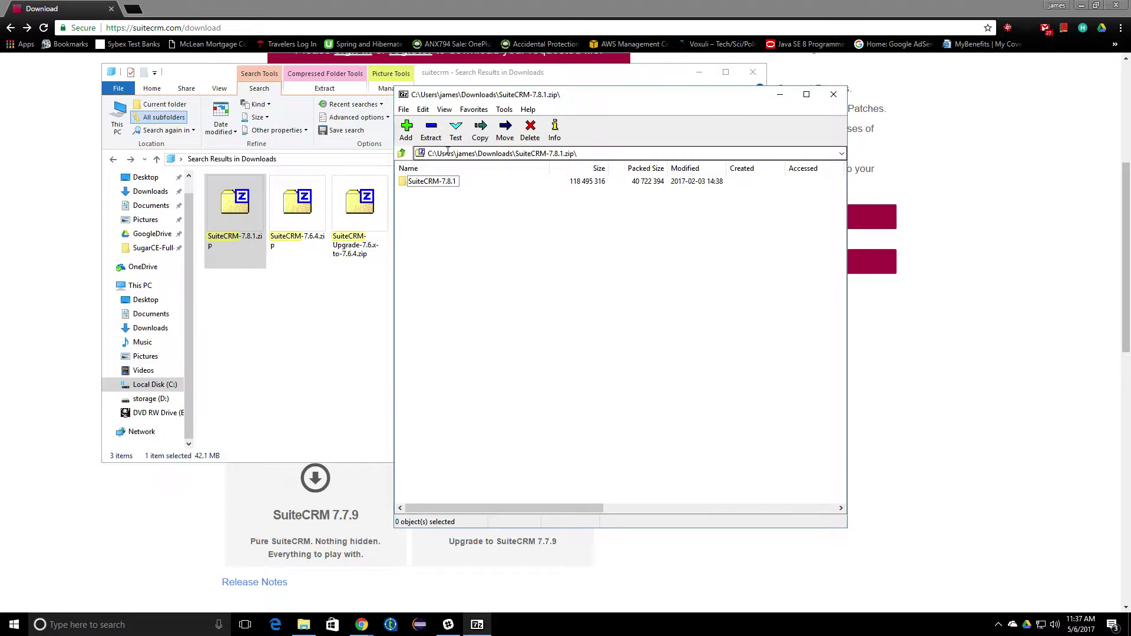
click(431, 131)
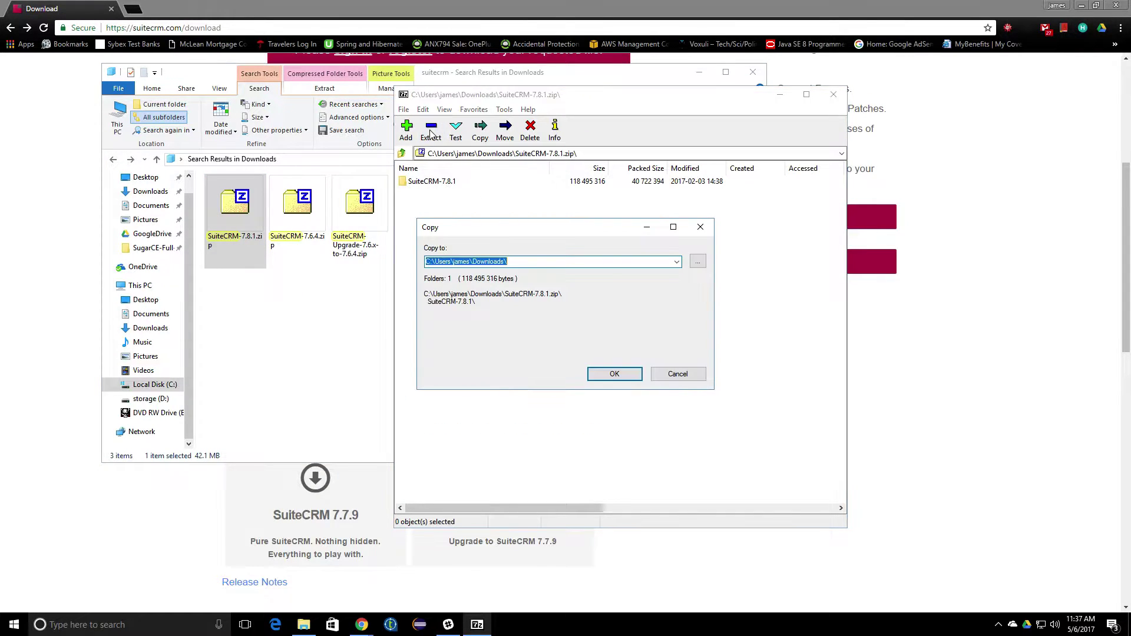
click(693, 263)
double_click(538, 386)
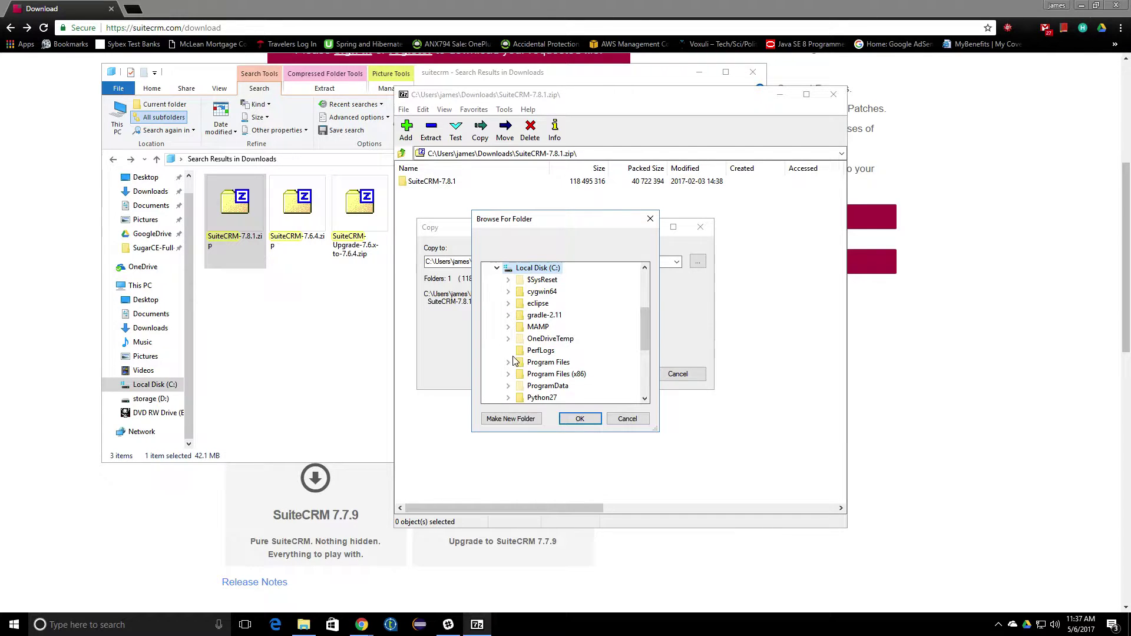
double_click(538, 326)
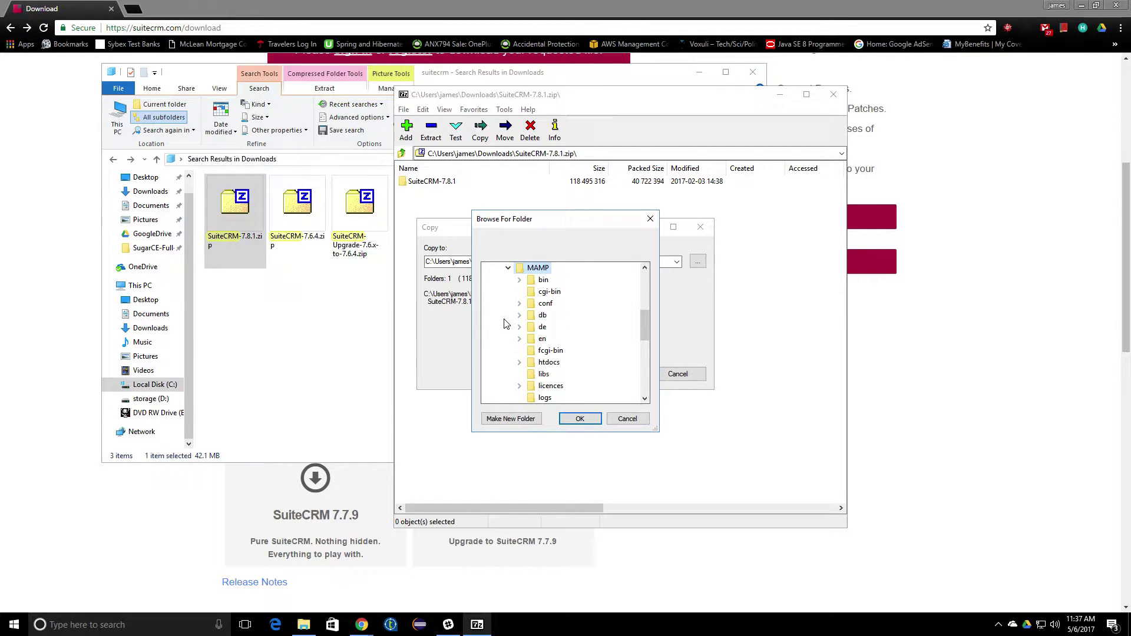
double_click(549, 361)
scroll(495, 353, down, 1)
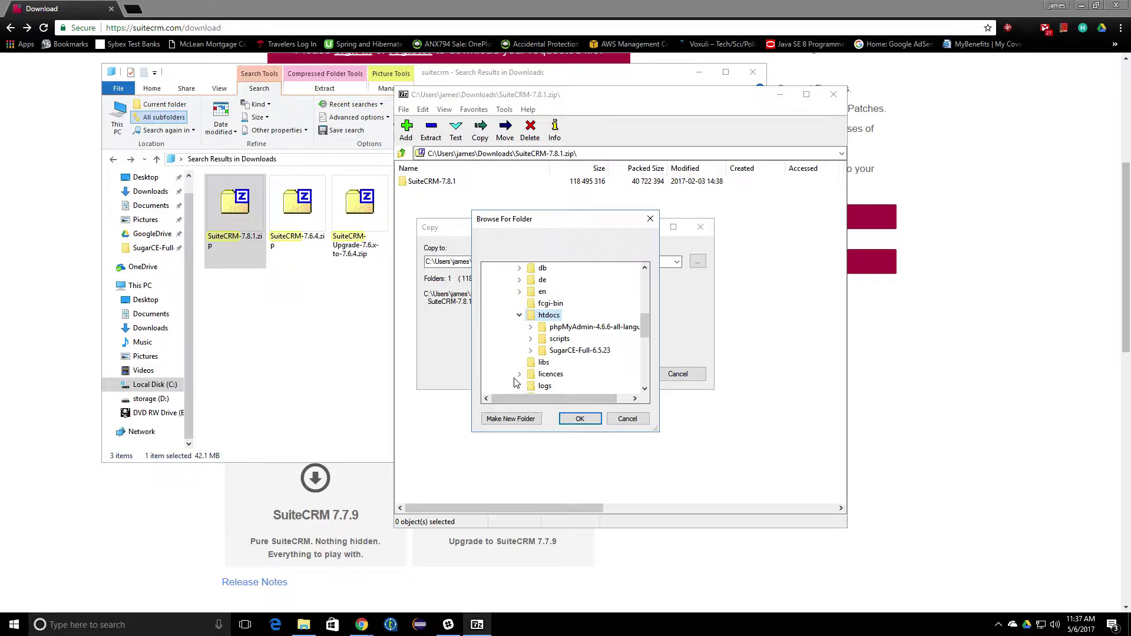
click(579, 419)
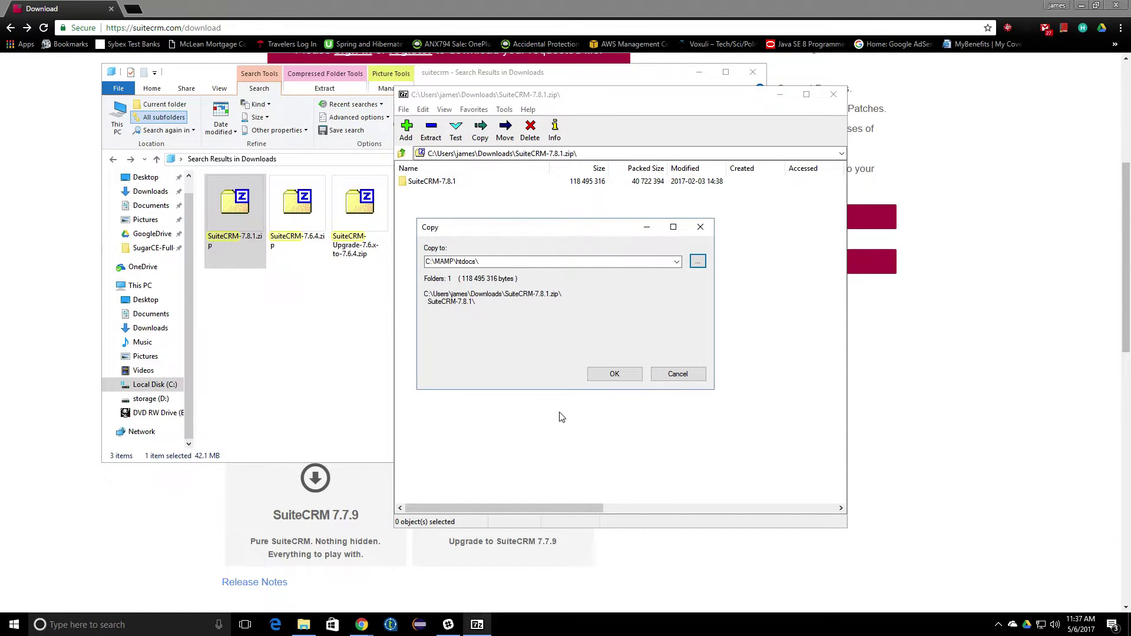
click(605, 382)
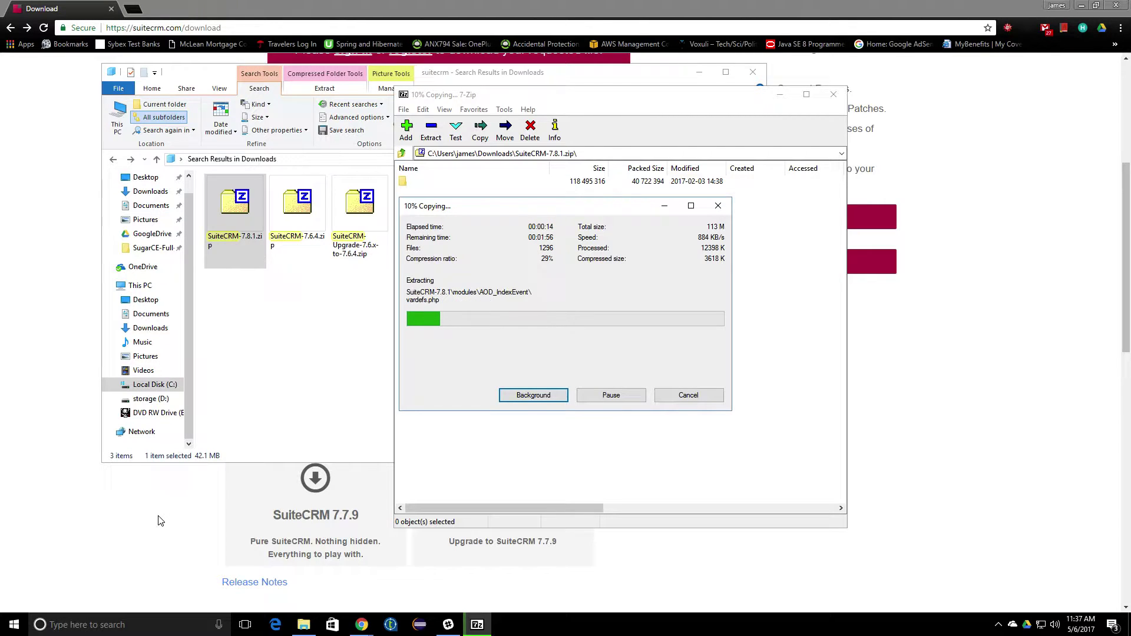
click(61, 135)
In a new tab, search Google for 'sugarcrm', visit sugarcrm.com, and return to the results.
click(230, 24)
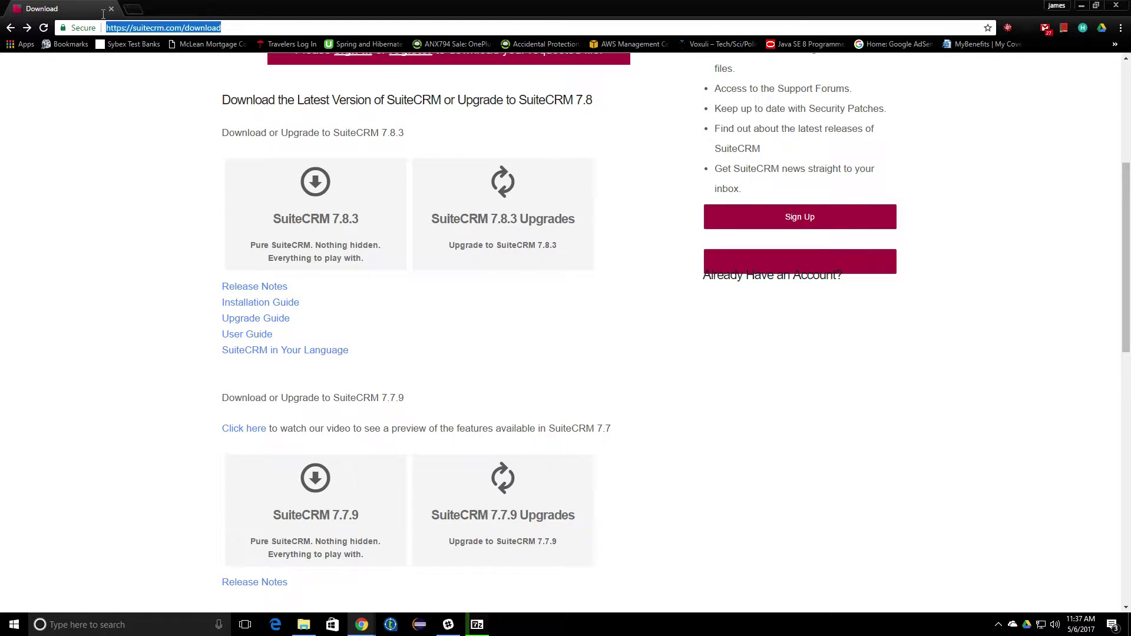
click(175, 152)
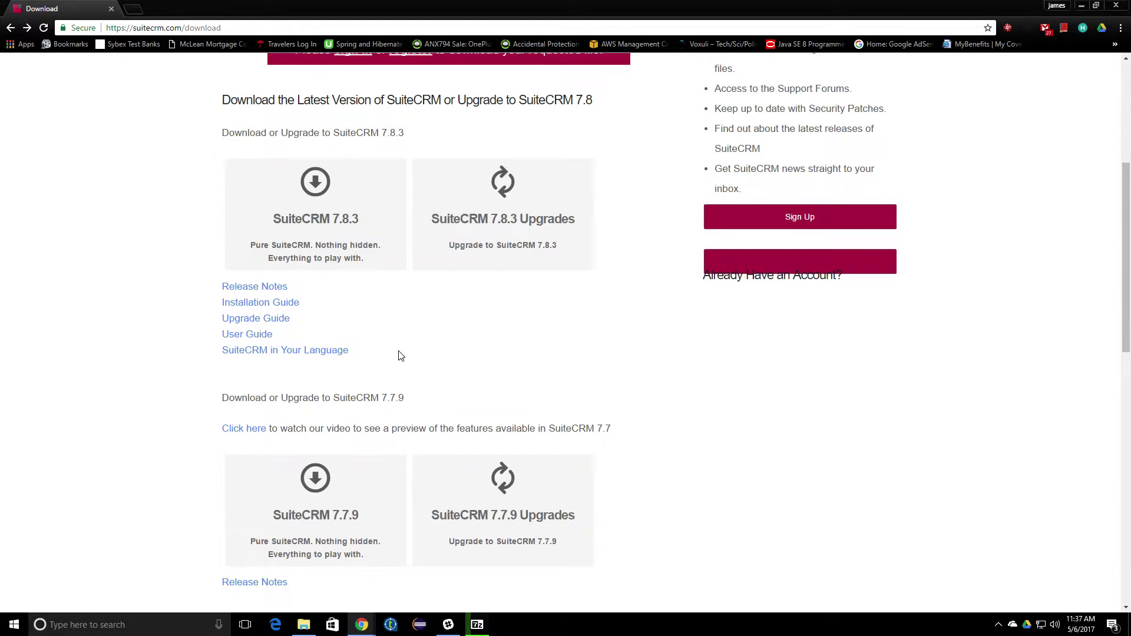
click(133, 9)
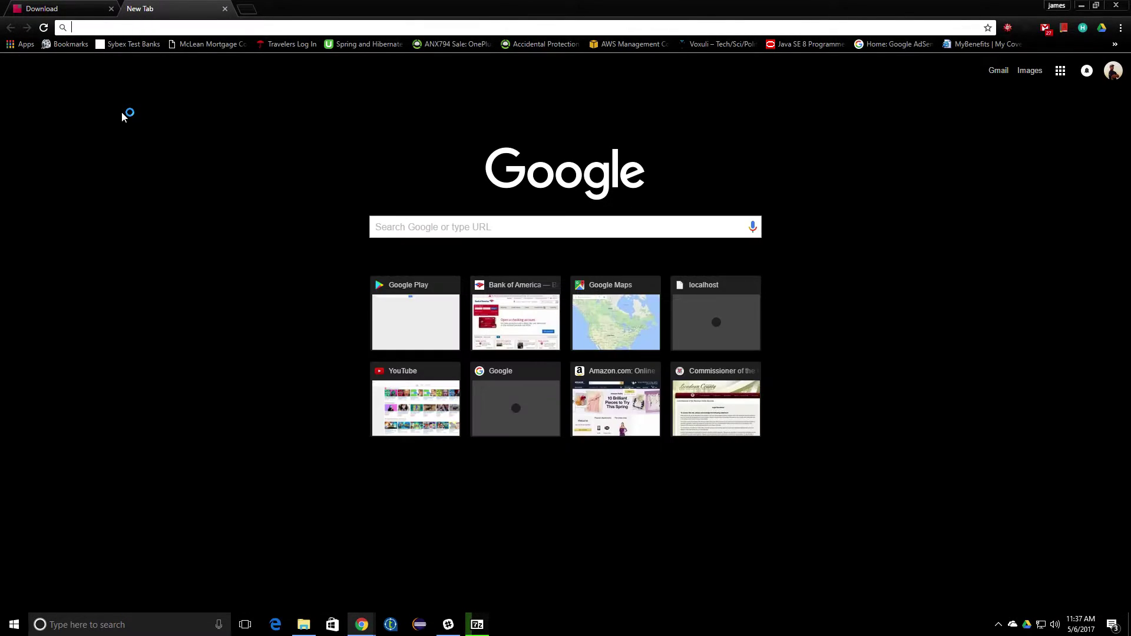
text(sug)
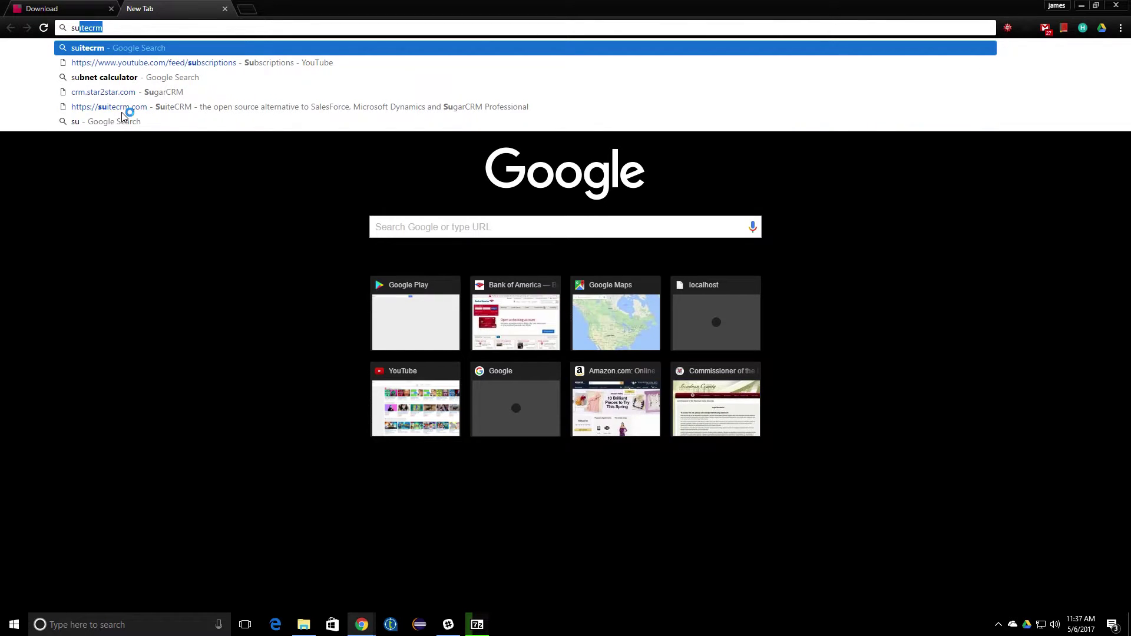
text(ar)
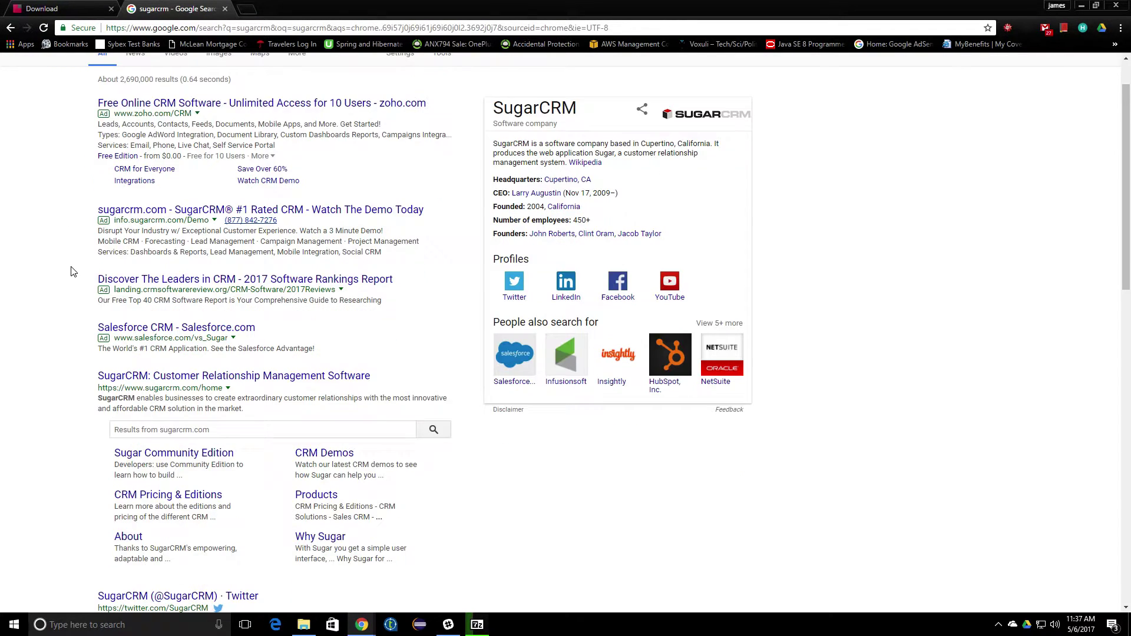
scroll(71, 270, up, 1)
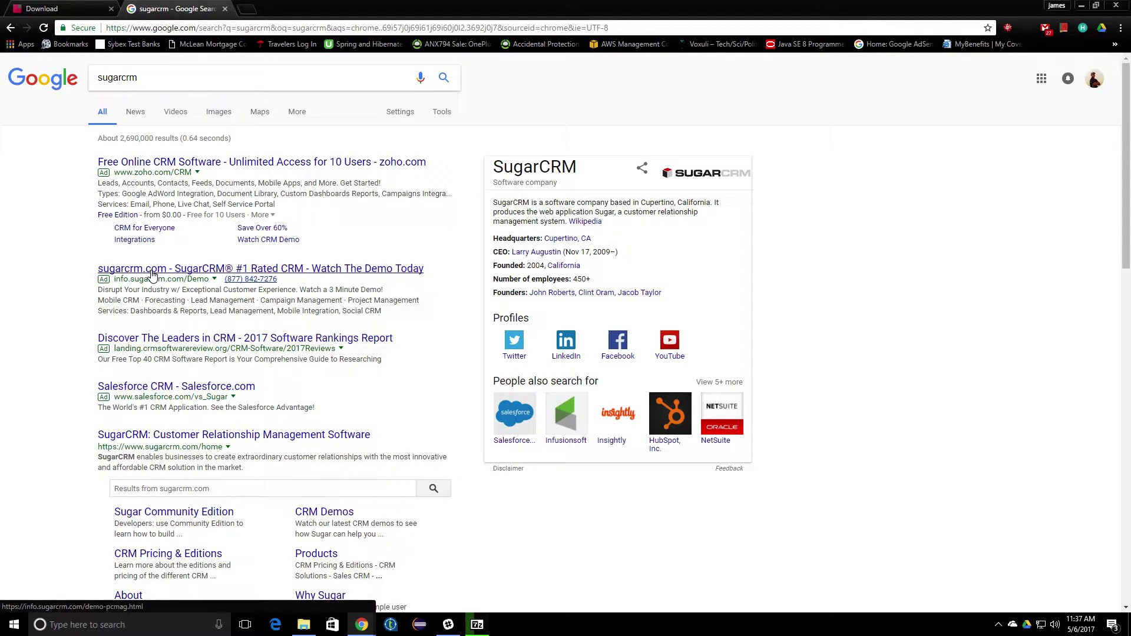
click(168, 436)
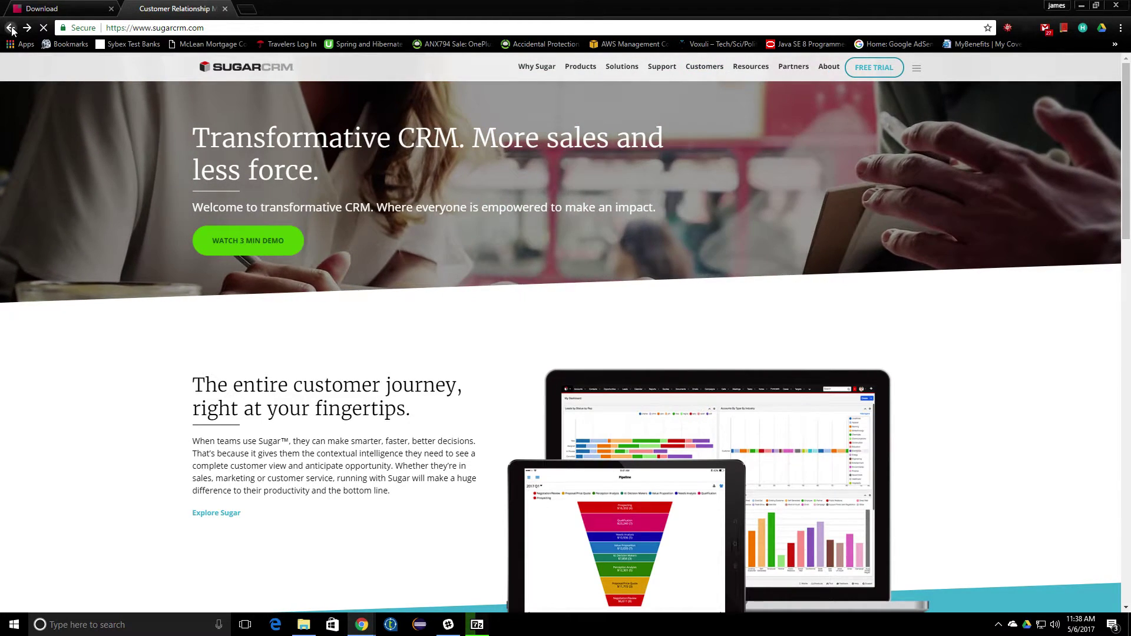
key(alt+Left)
scroll(60, 315, down, 1)
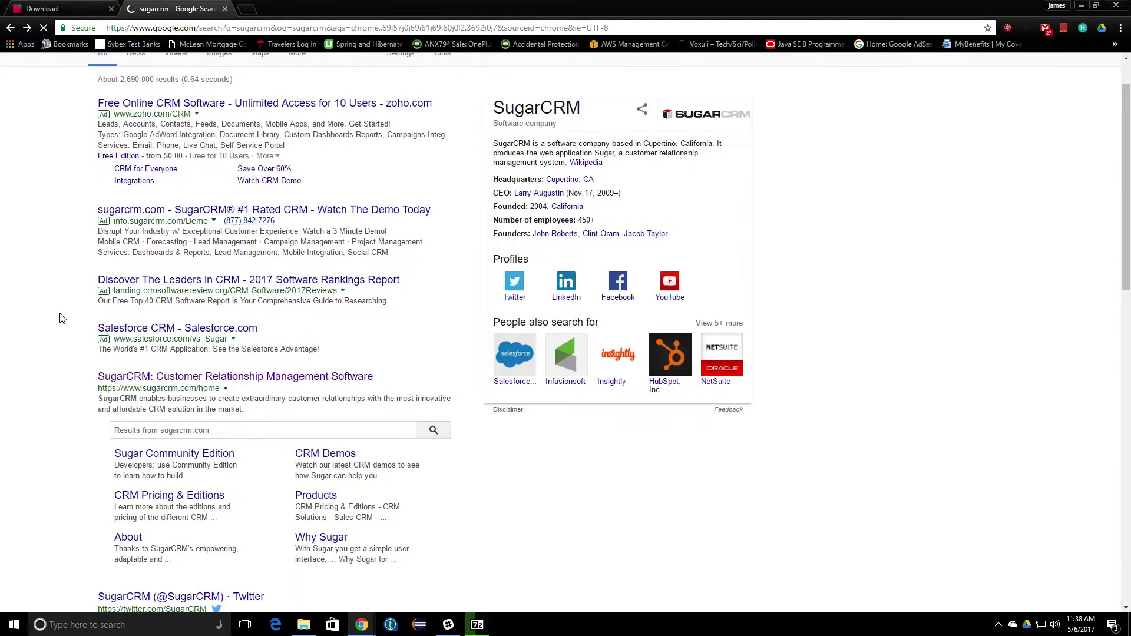
View the Sugar Community Edition download page, then go to SugarCRM Support via the side menu.
click(164, 460)
scroll(158, 420, down, 1)
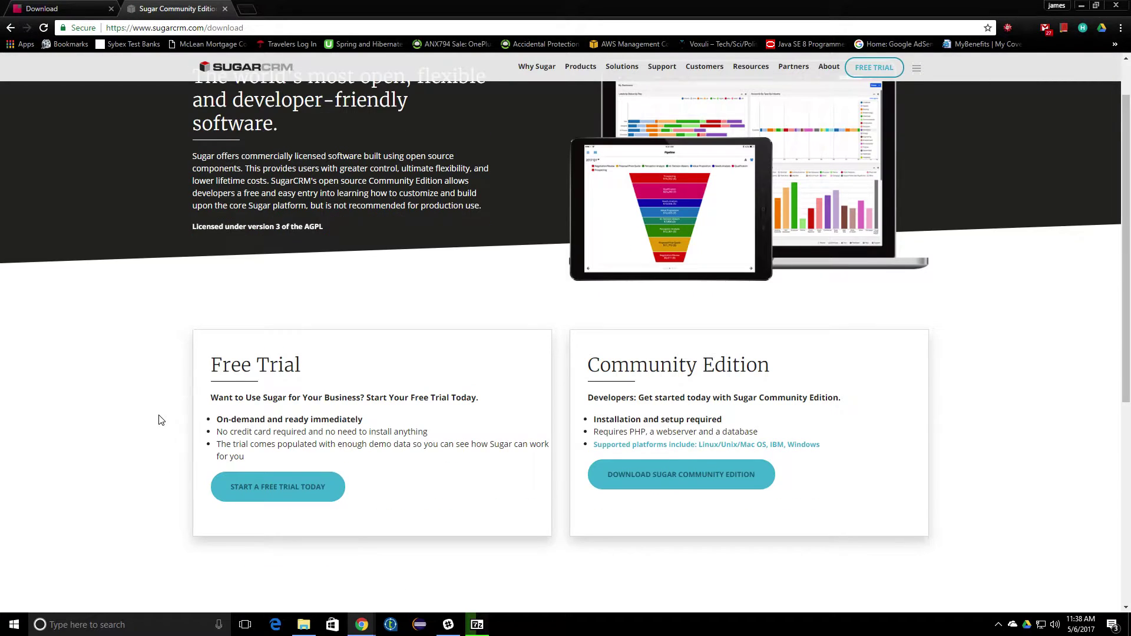
scroll(423, 453, up, 1)
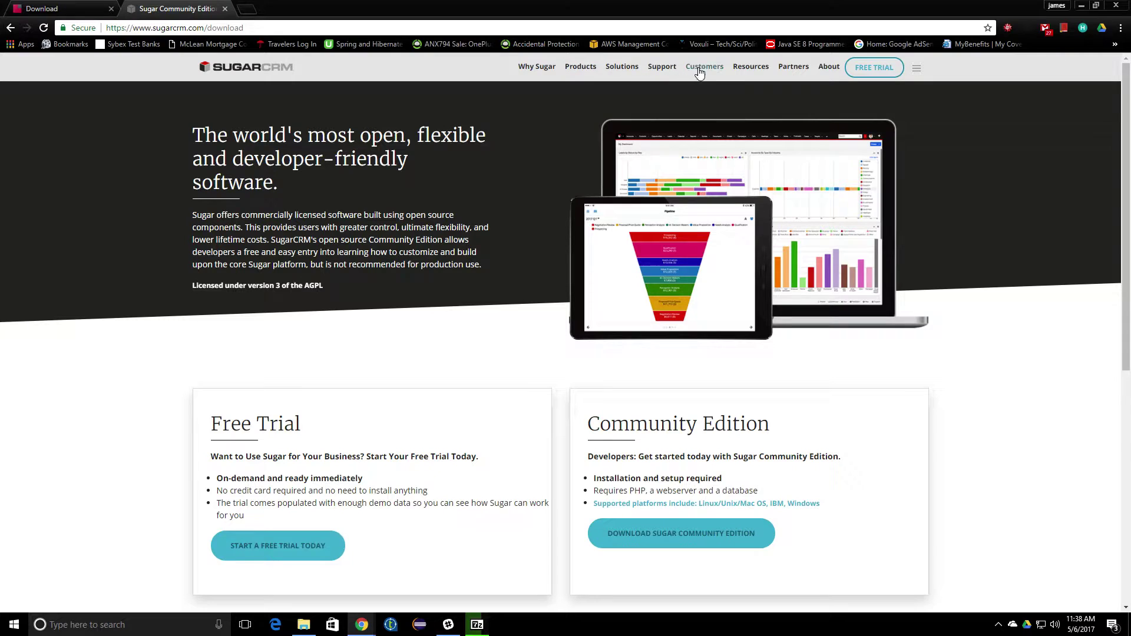
click(917, 69)
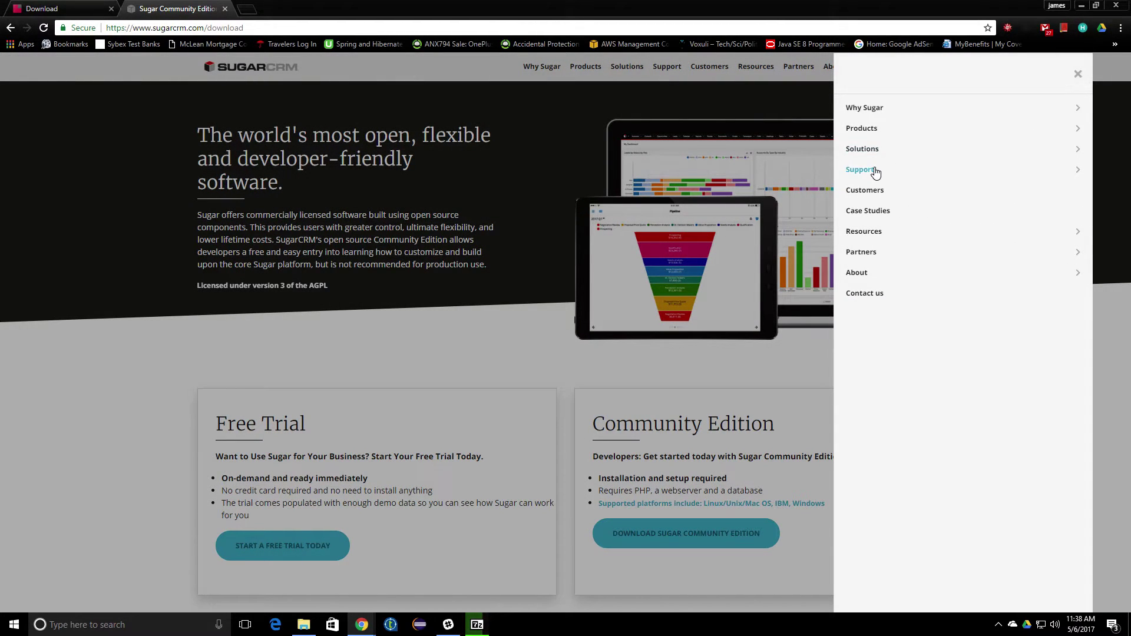
click(875, 170)
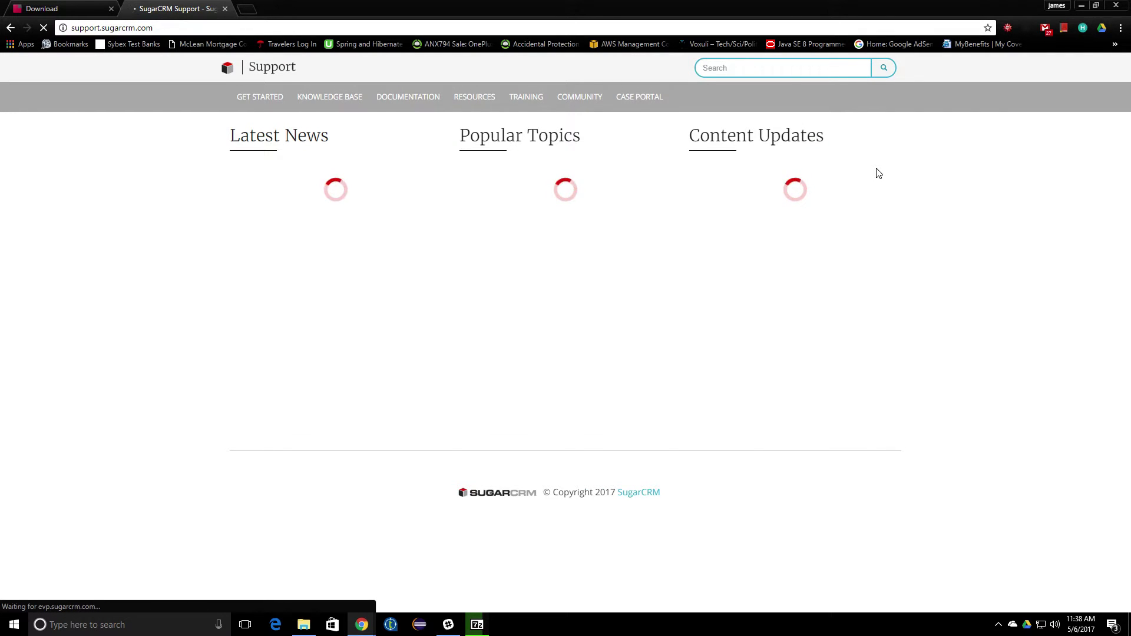
Browse the Knowledge Base's Getting Started articles.
click(334, 100)
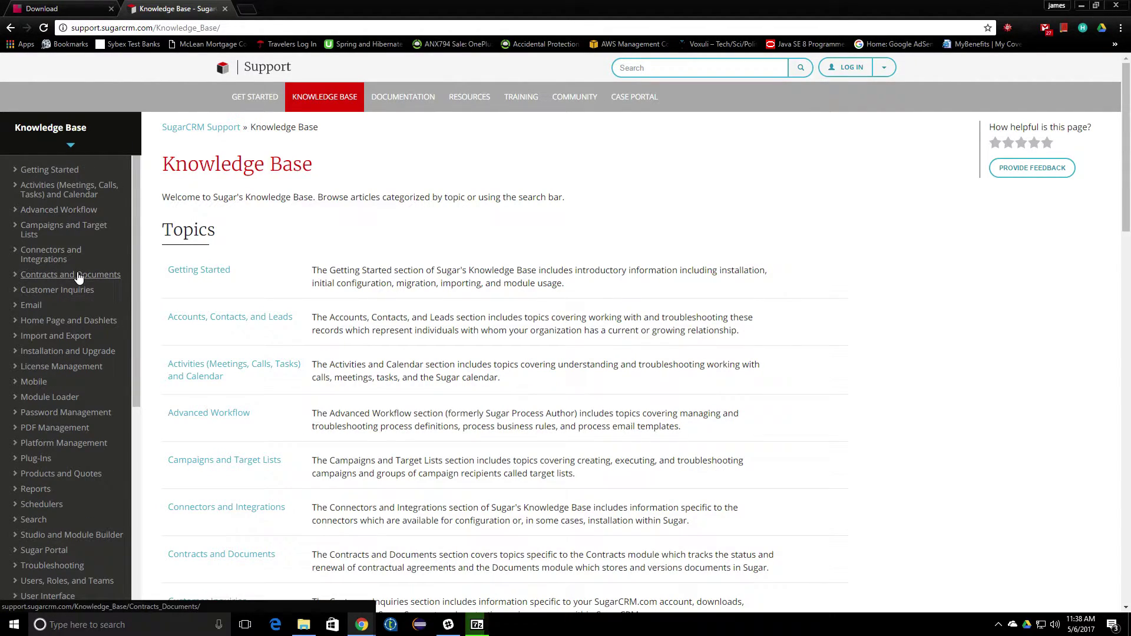
click(24, 170)
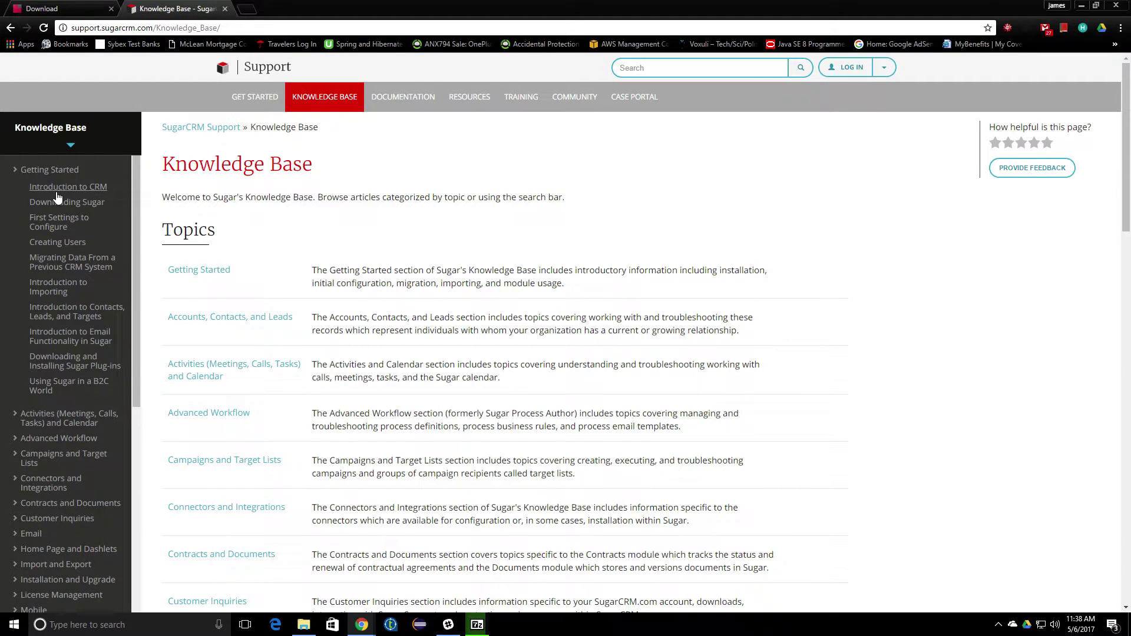
scroll(63, 265, down, 2)
scroll(63, 265, down, 2)
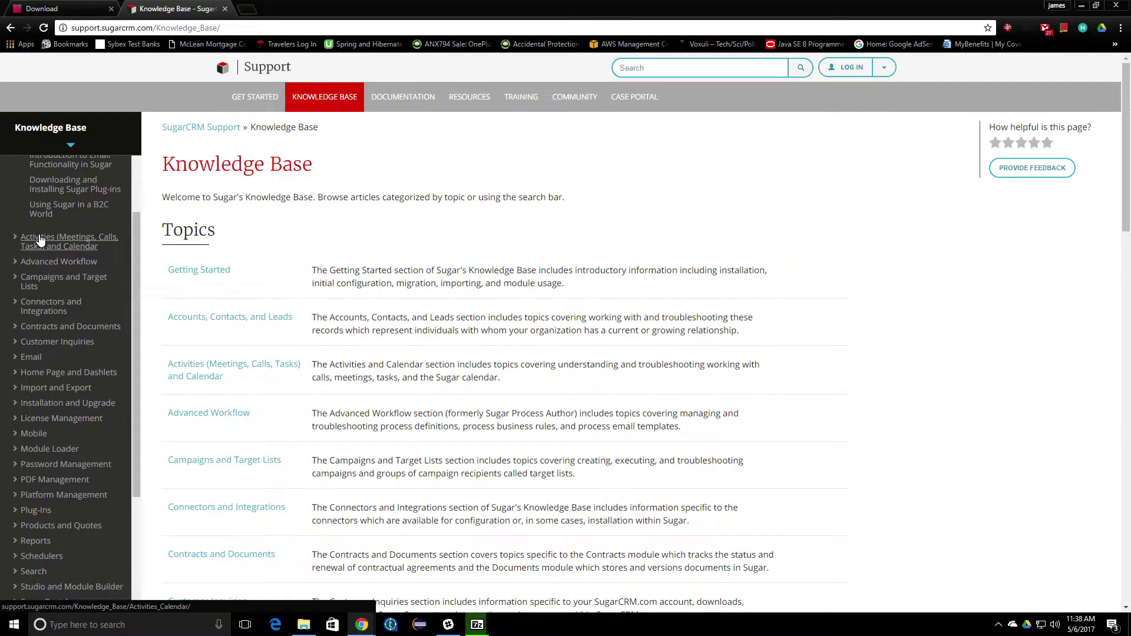
scroll(40, 267, down, 1)
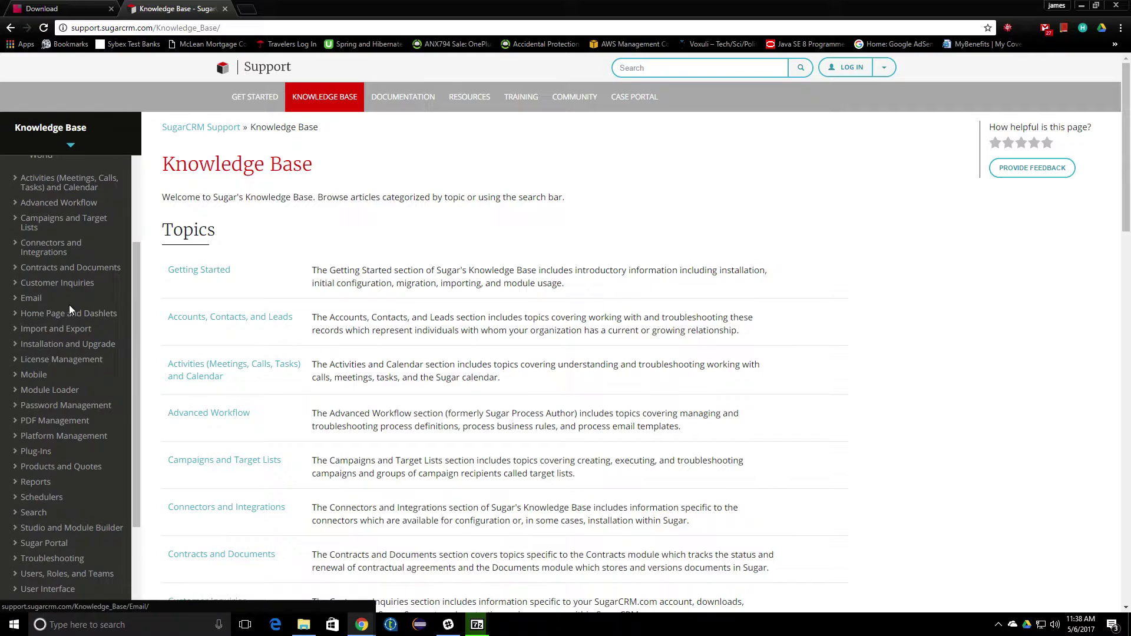
scroll(69, 305, down, 1)
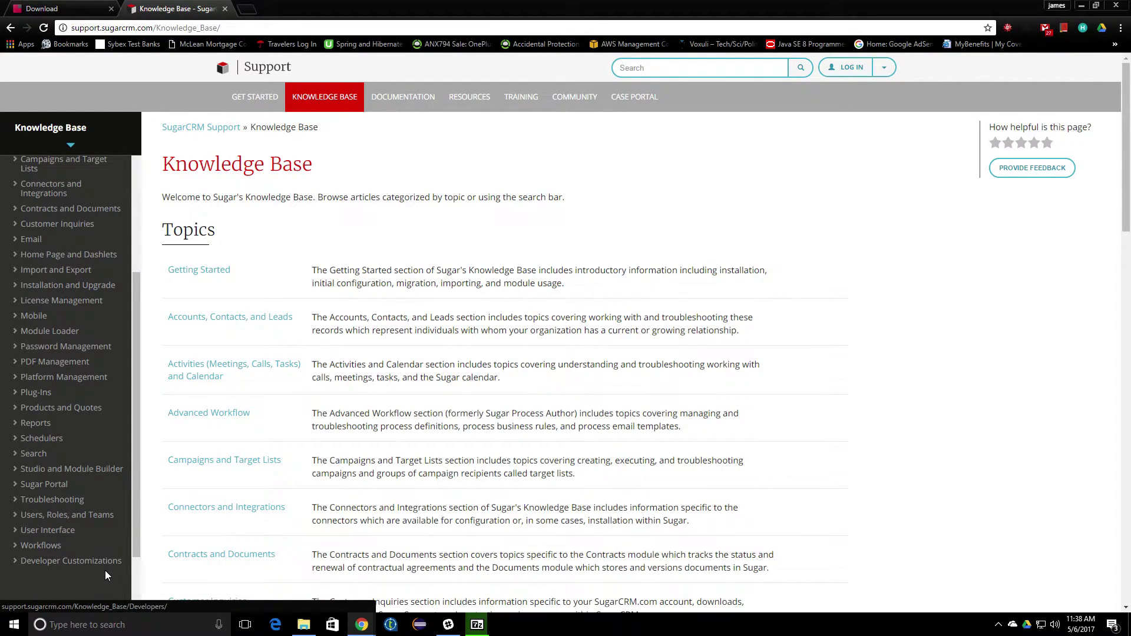
scroll(209, 570, down, 3)
scroll(200, 567, down, 3)
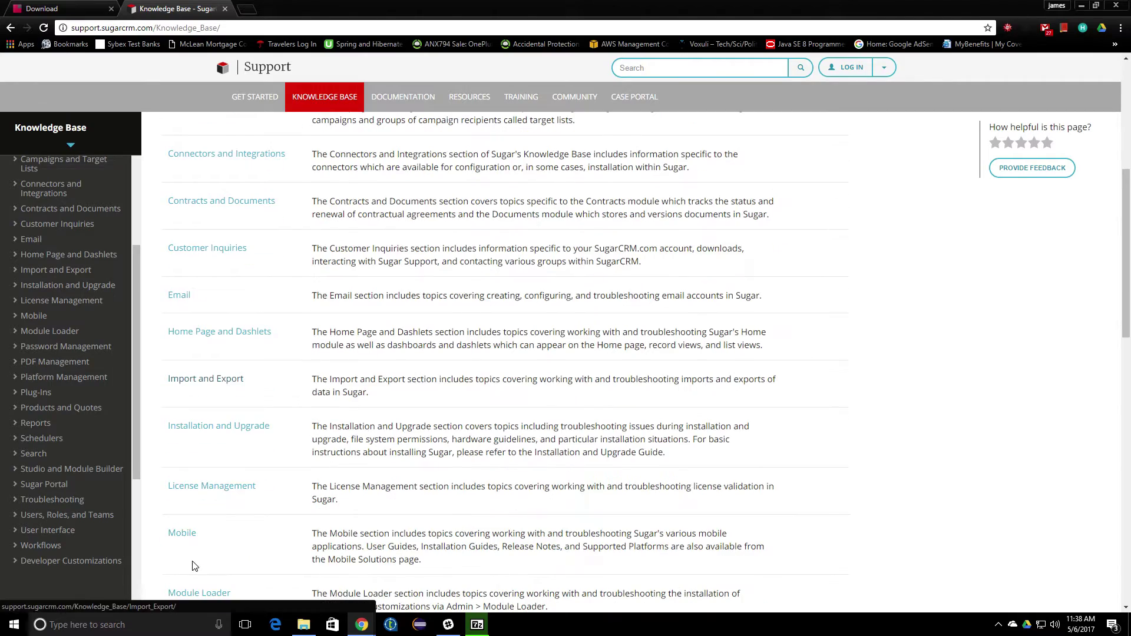
Expand Developer Customizations, then go to the 7.8 Professional Documentation page.
click(14, 561)
scroll(57, 542, down, 2)
scroll(274, 541, down, 4)
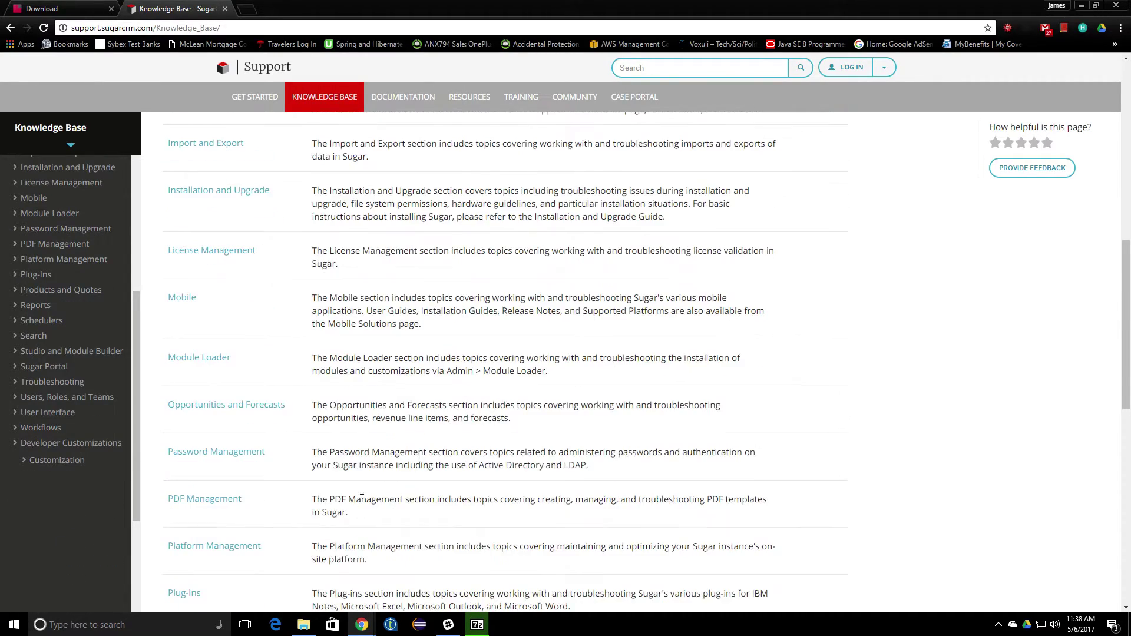
scroll(375, 471, up, 10)
click(402, 97)
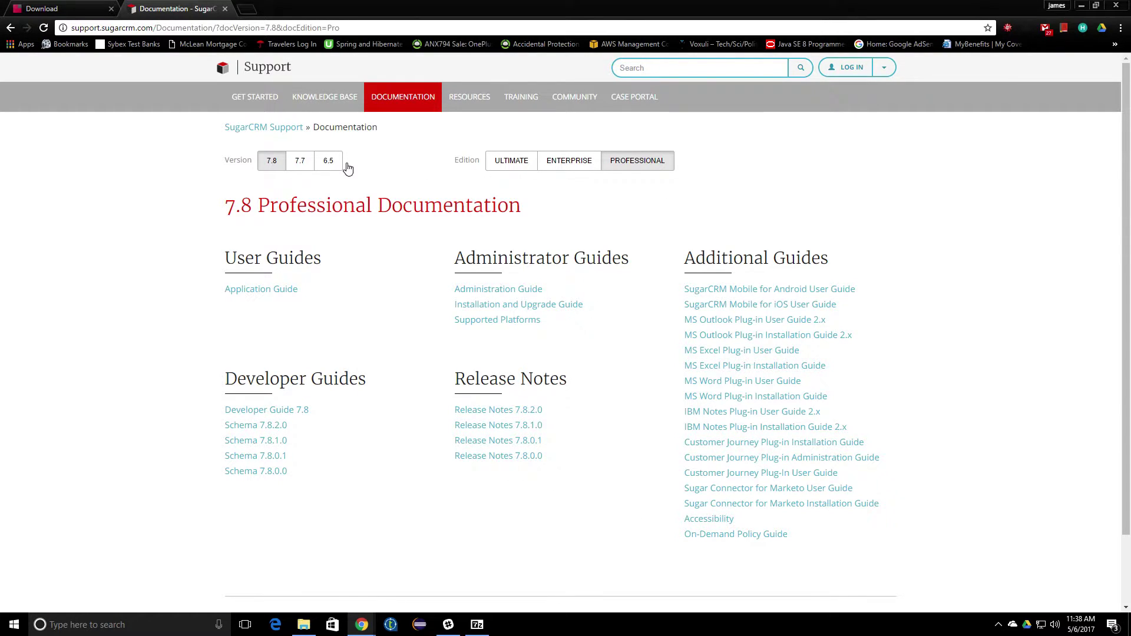
Switch the Sugar documentation to version 6.5 and open the Developer Guide 6.5.
click(328, 162)
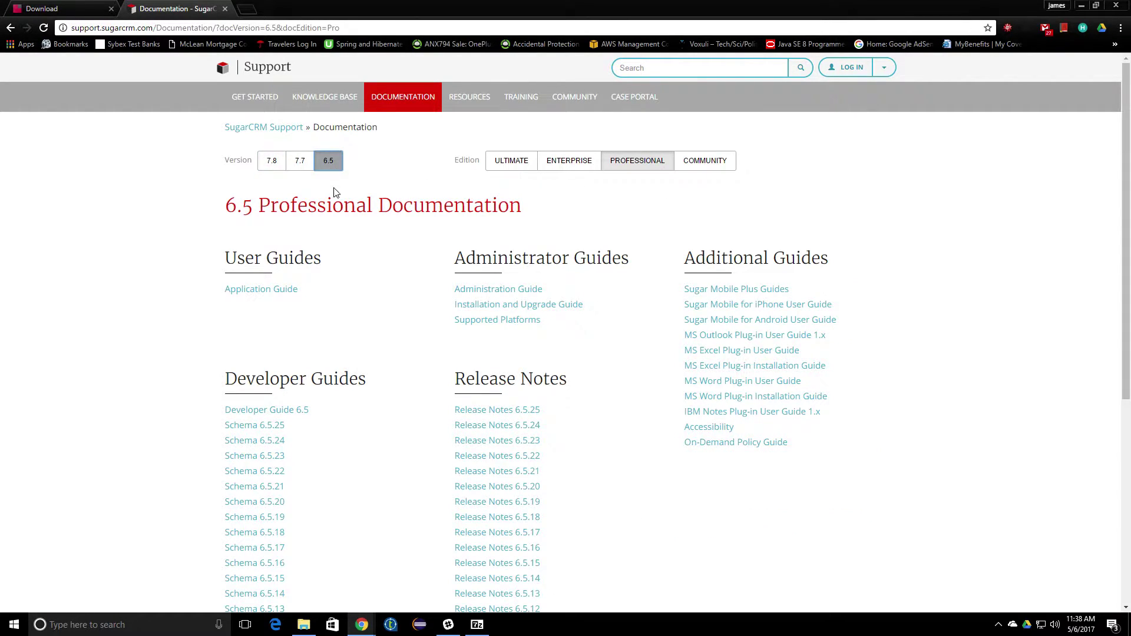
scroll(326, 355, down, 1)
scroll(314, 328, up, 1)
scroll(319, 183, down, 1)
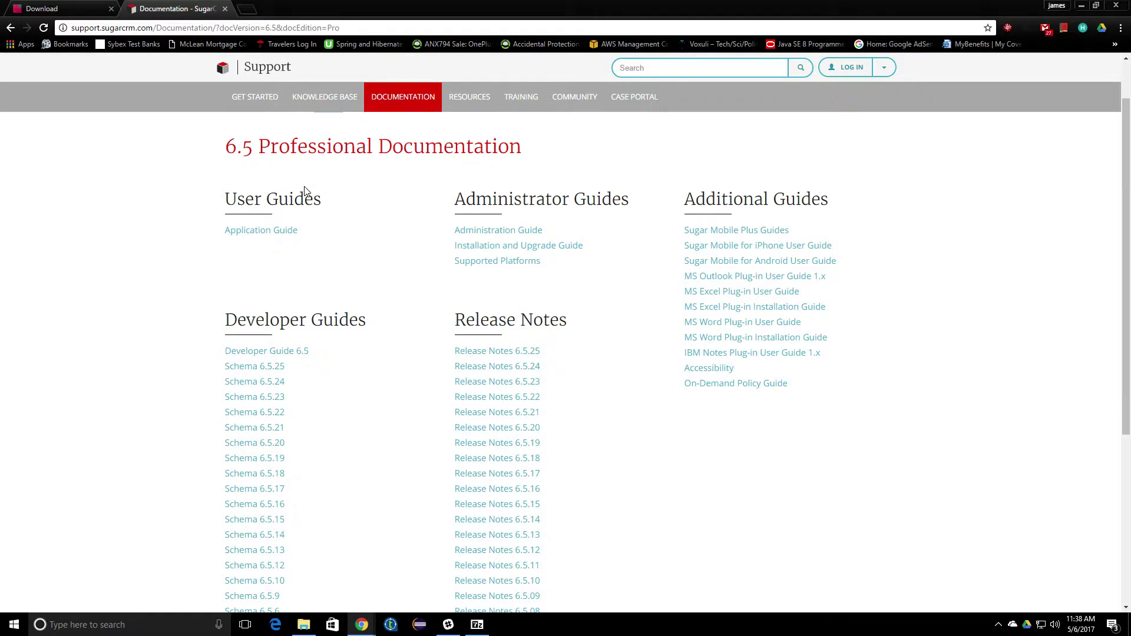
scroll(370, 246, down, 1)
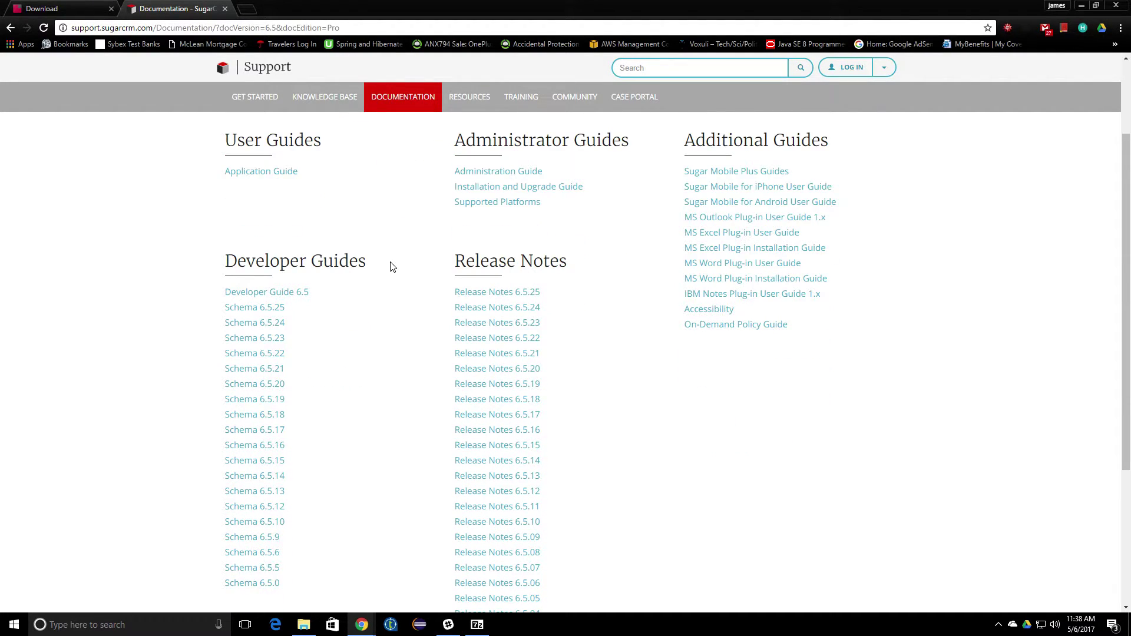
scroll(392, 266, down, 1)
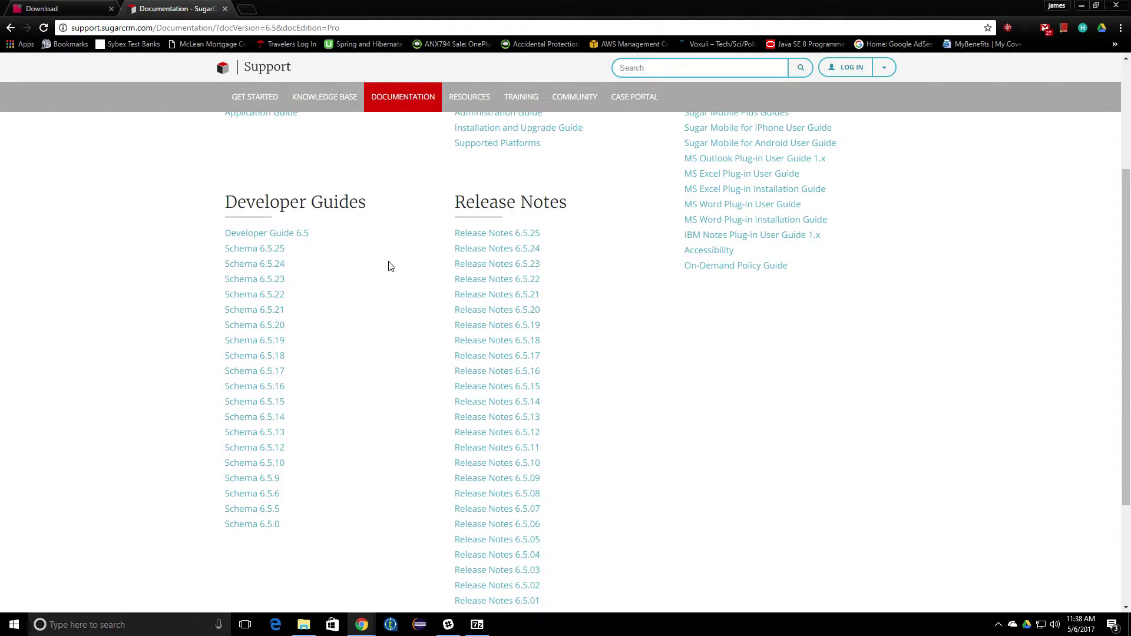
click(283, 239)
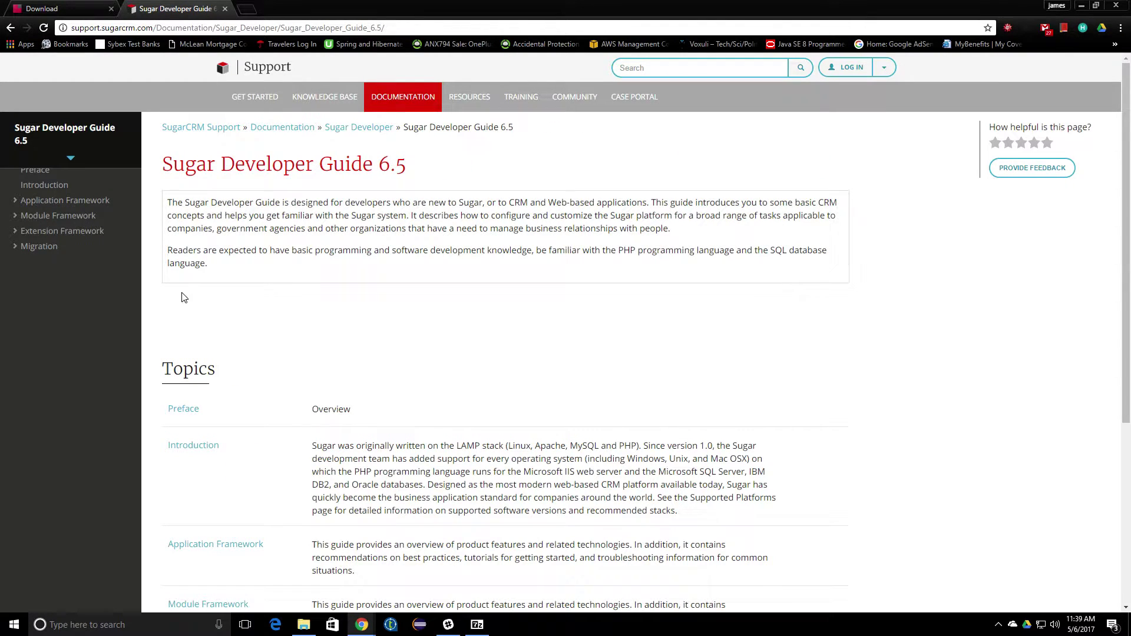
Expand Application Framework and SugarBean in the guide's sidebar, then open CRUD Handling.
click(235, 29)
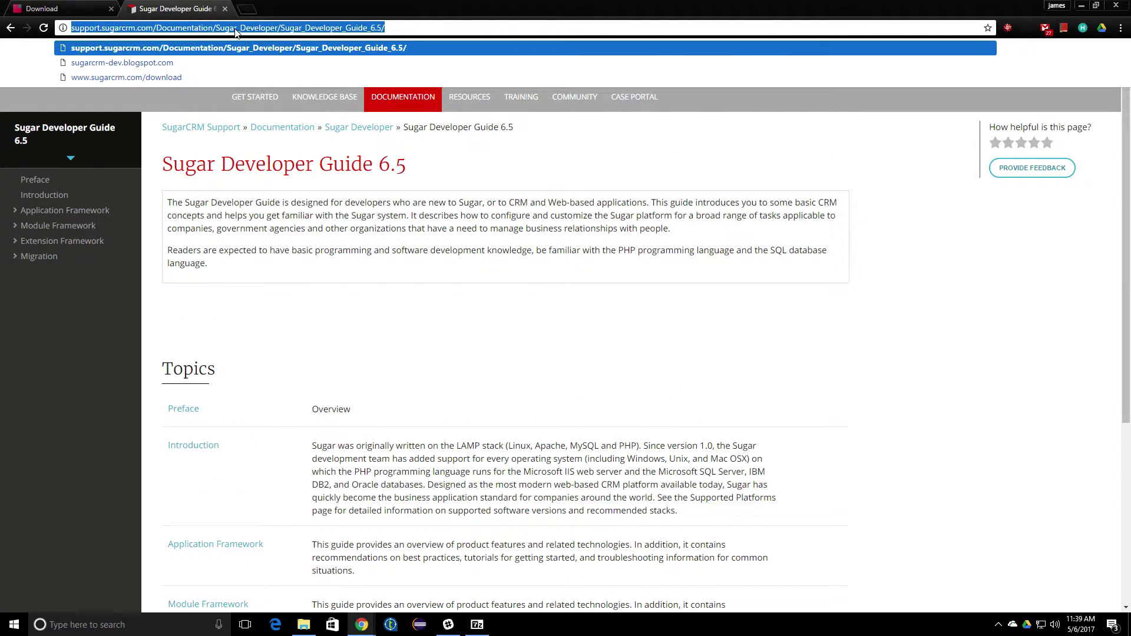
click(255, 329)
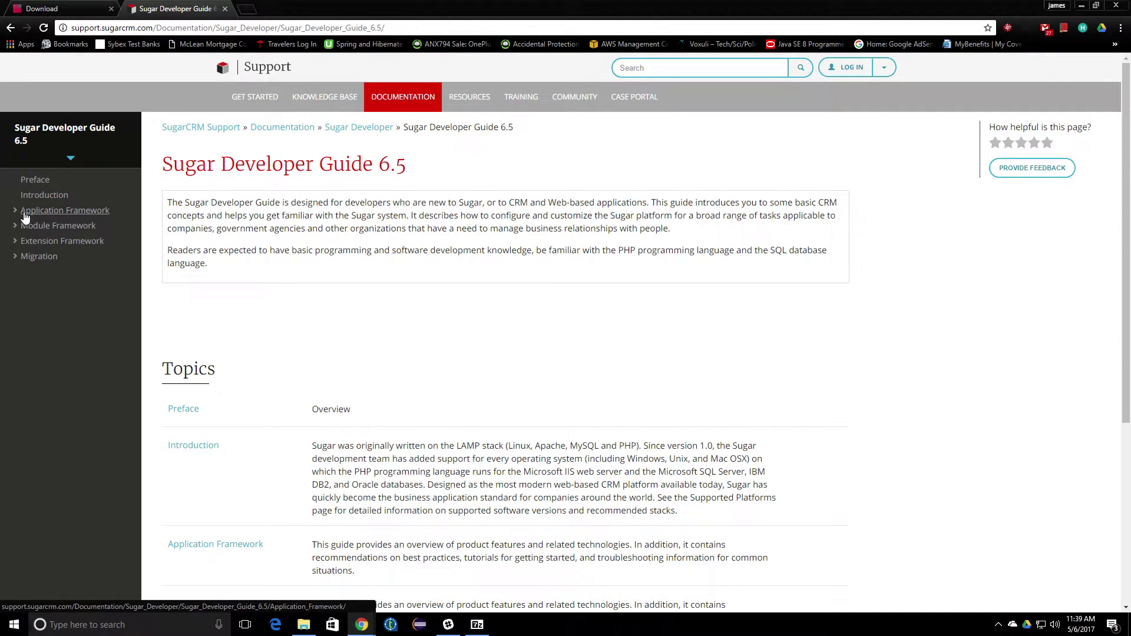
click(59, 211)
scroll(47, 236, down, 1)
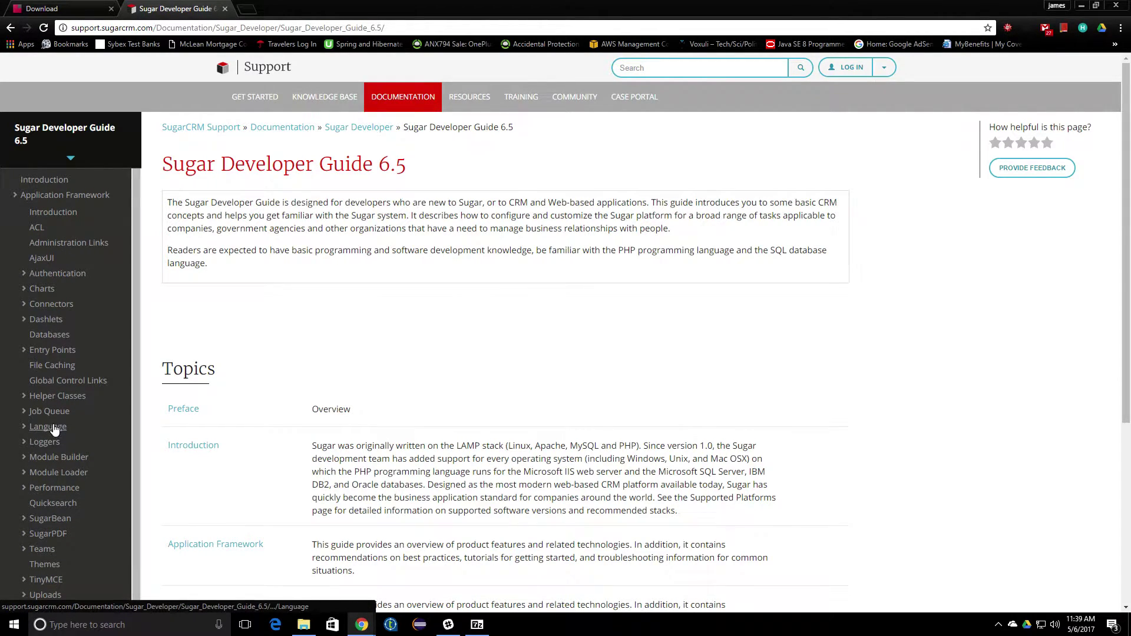
scroll(50, 436, down, 3)
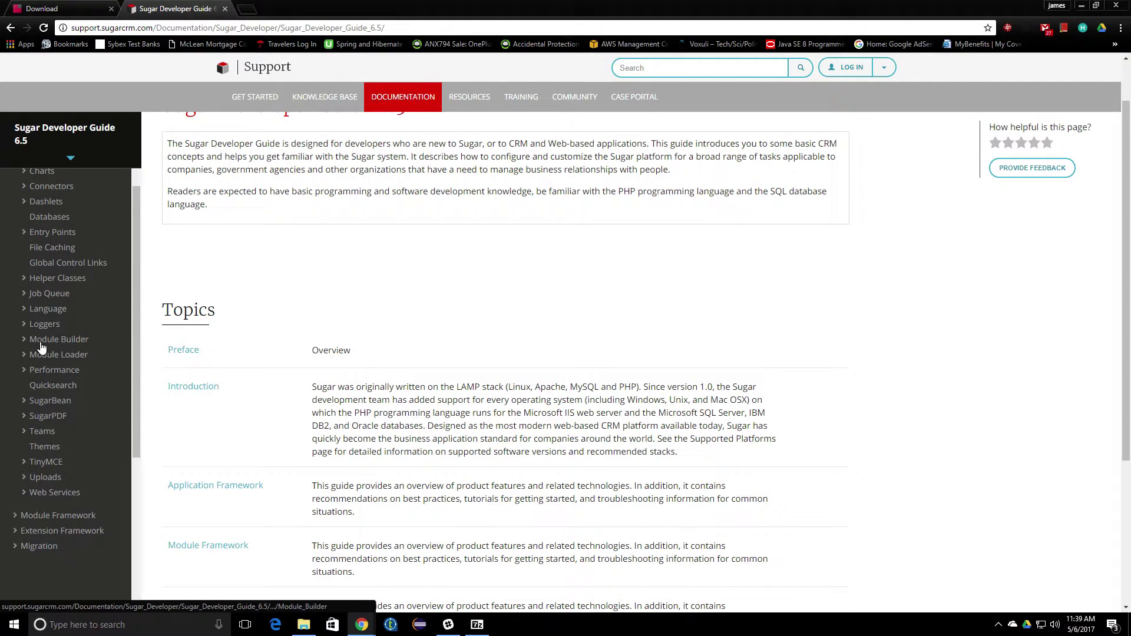
click(24, 340)
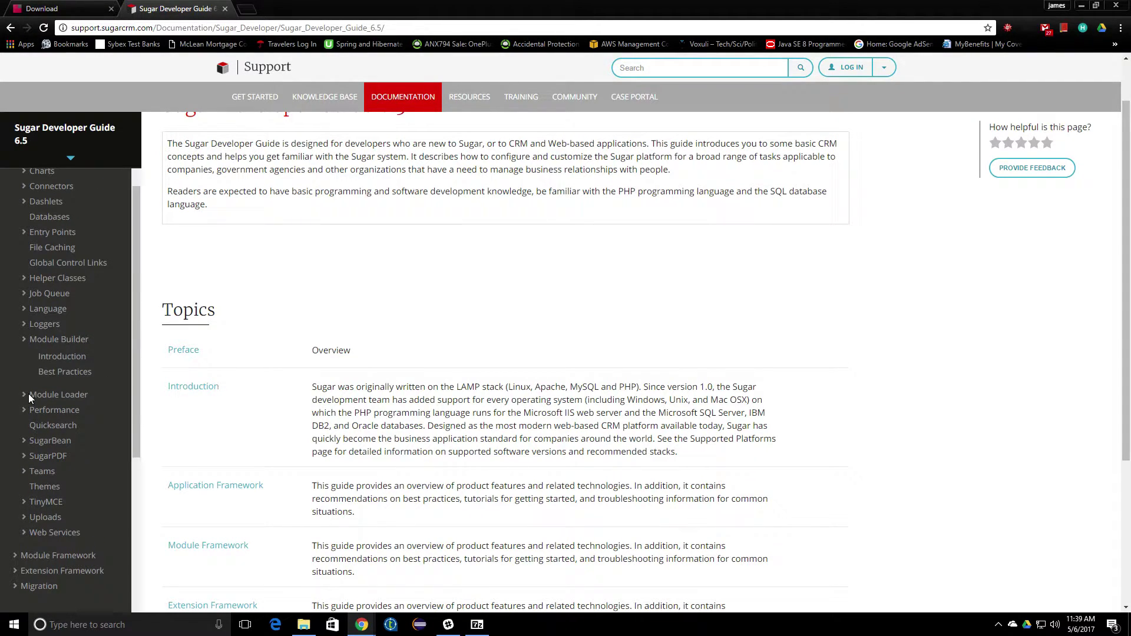
click(27, 443)
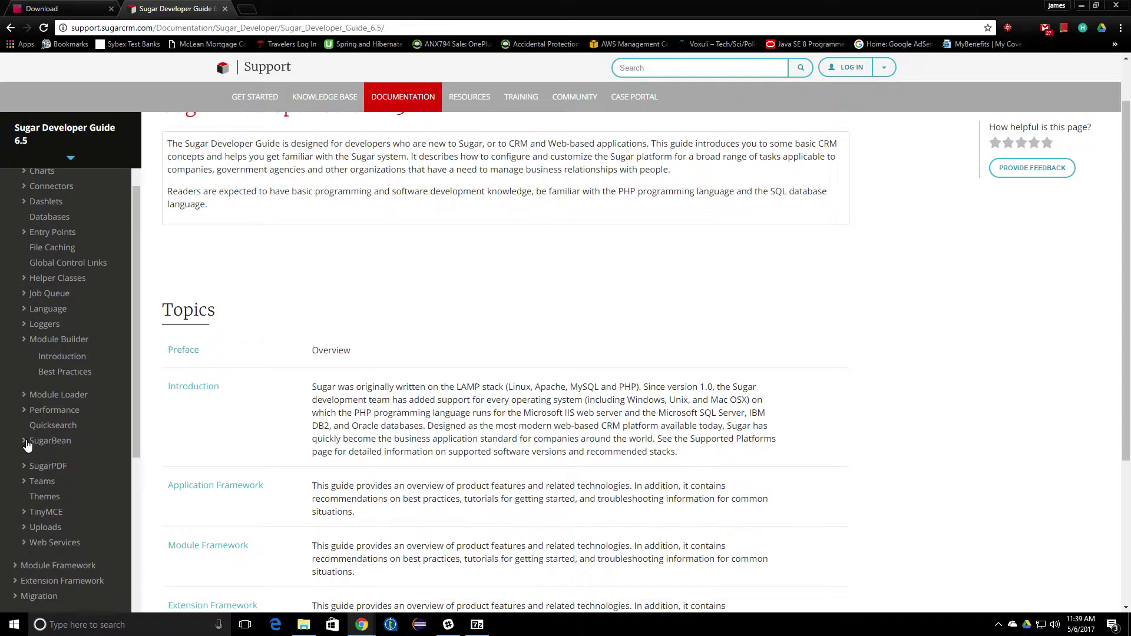
click(59, 457)
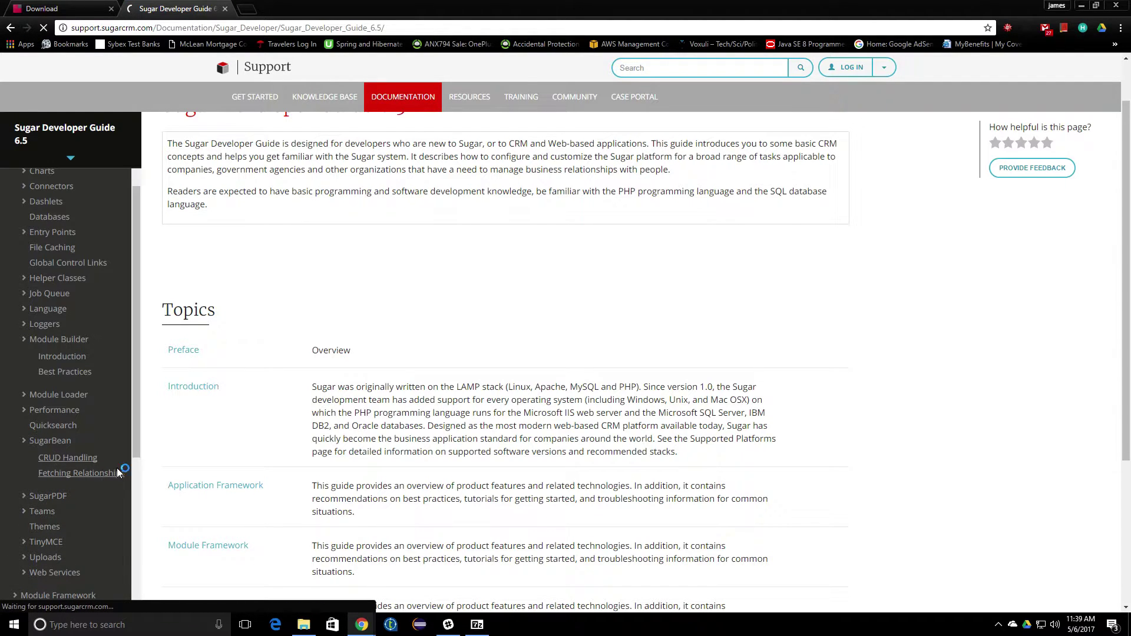
Bring the SuiteCRM-7.8.1.zip archive and the Downloads suitecrm search results to the front.
scroll(406, 389, down, 2)
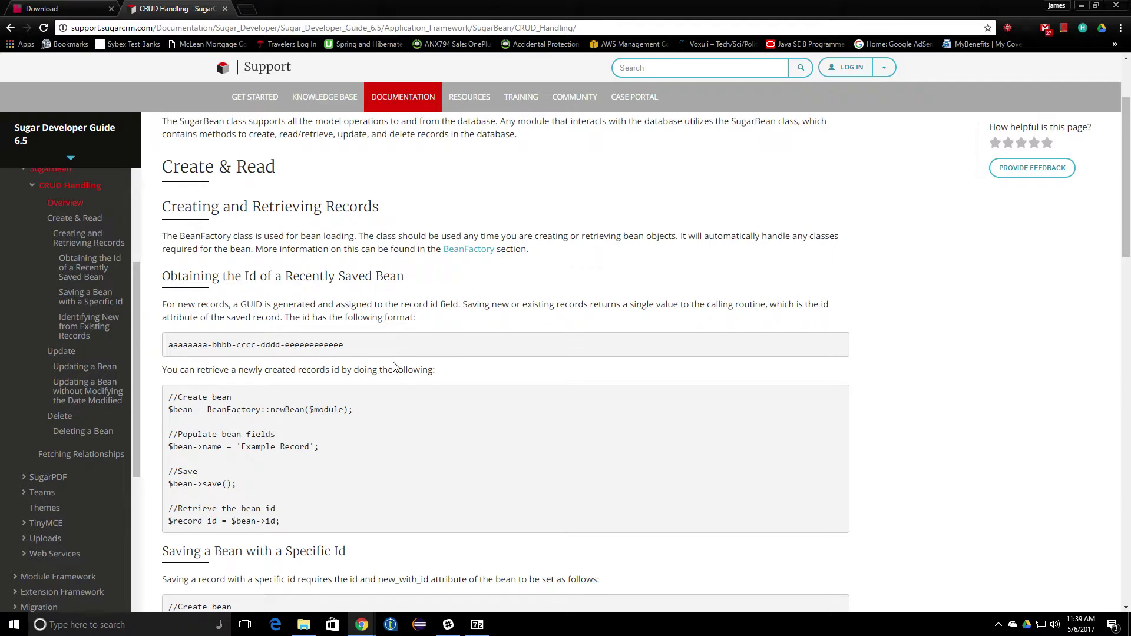
mouse_move(476, 624)
click(497, 599)
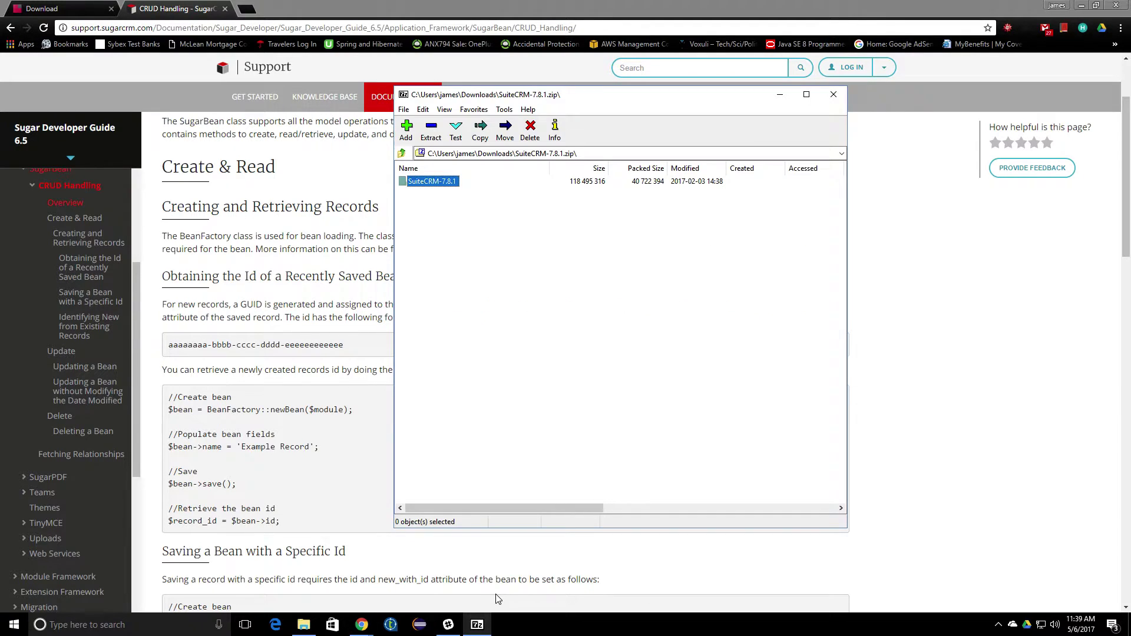
click(303, 624)
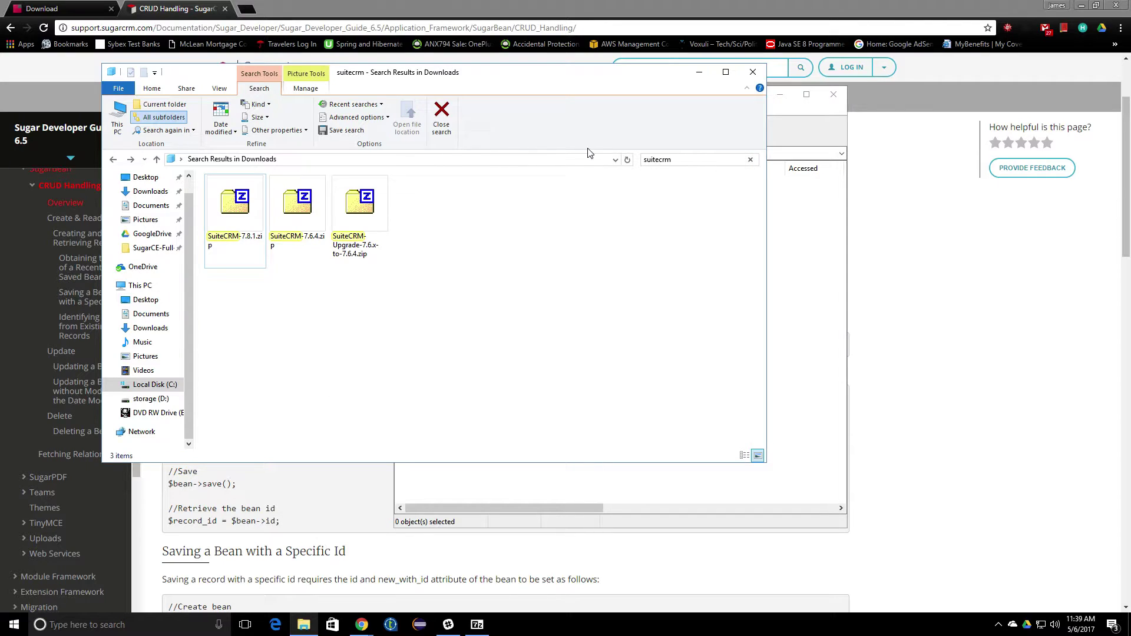
Launch MAMP from the Start search and start its Apache and MySQL servers.
key(super)
text(m)
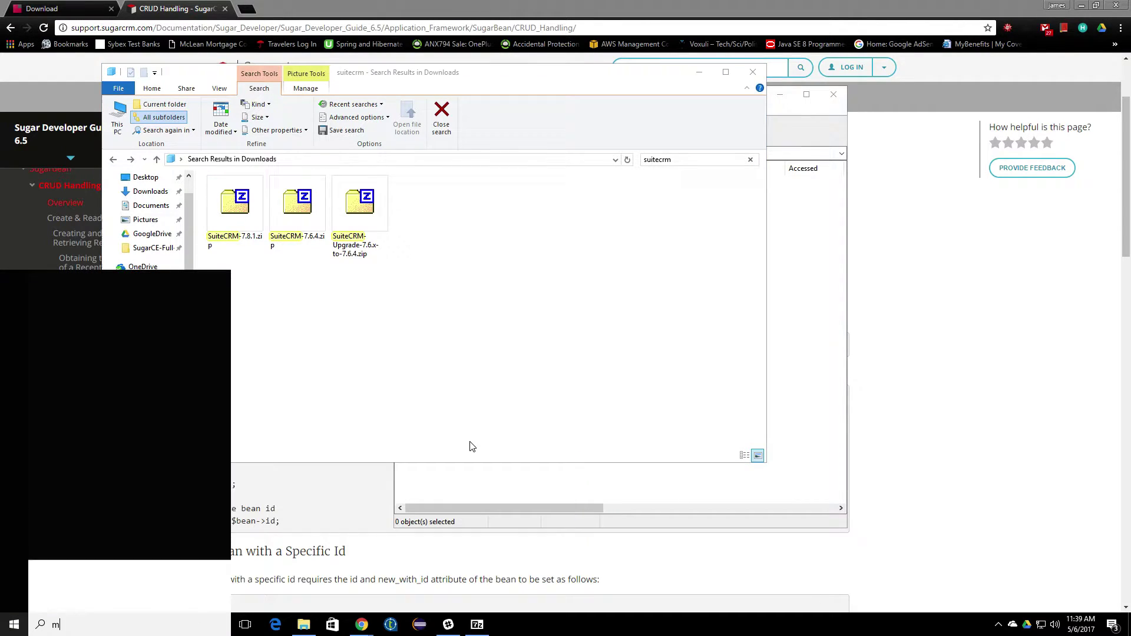
text(wamp)
key(Return)
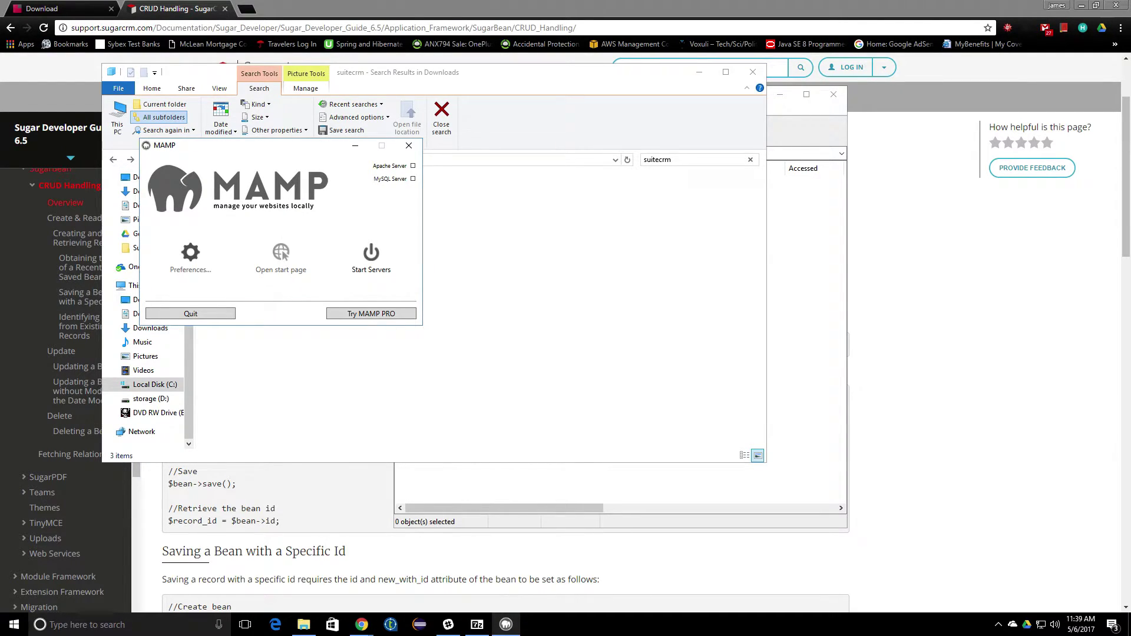
drag(291, 147, 452, 279)
click(523, 373)
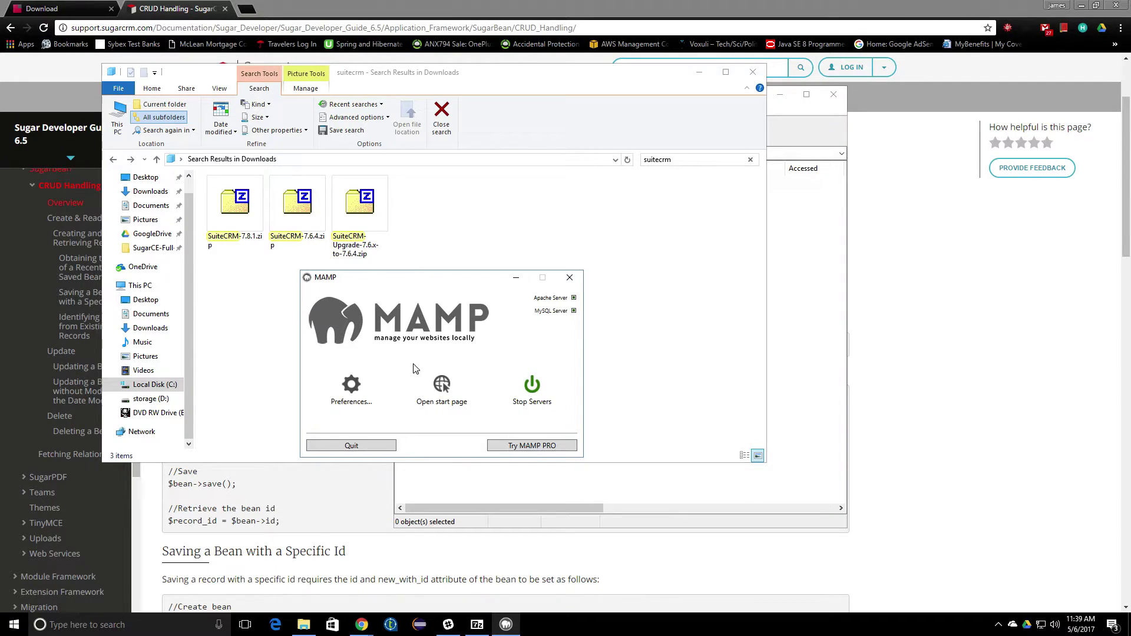
Confirm MAMP's web server document root is C:\MAMP\htdocs\SuiteCRM-7.8.1, then return to Chrome.
click(351, 388)
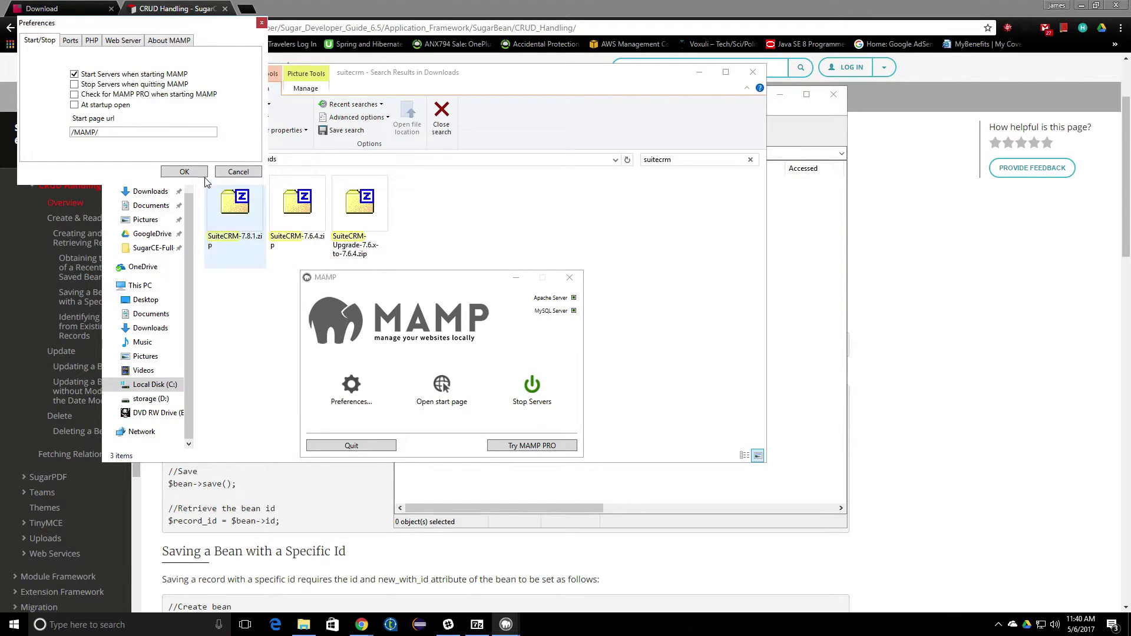
drag(118, 26, 302, 191)
click(303, 205)
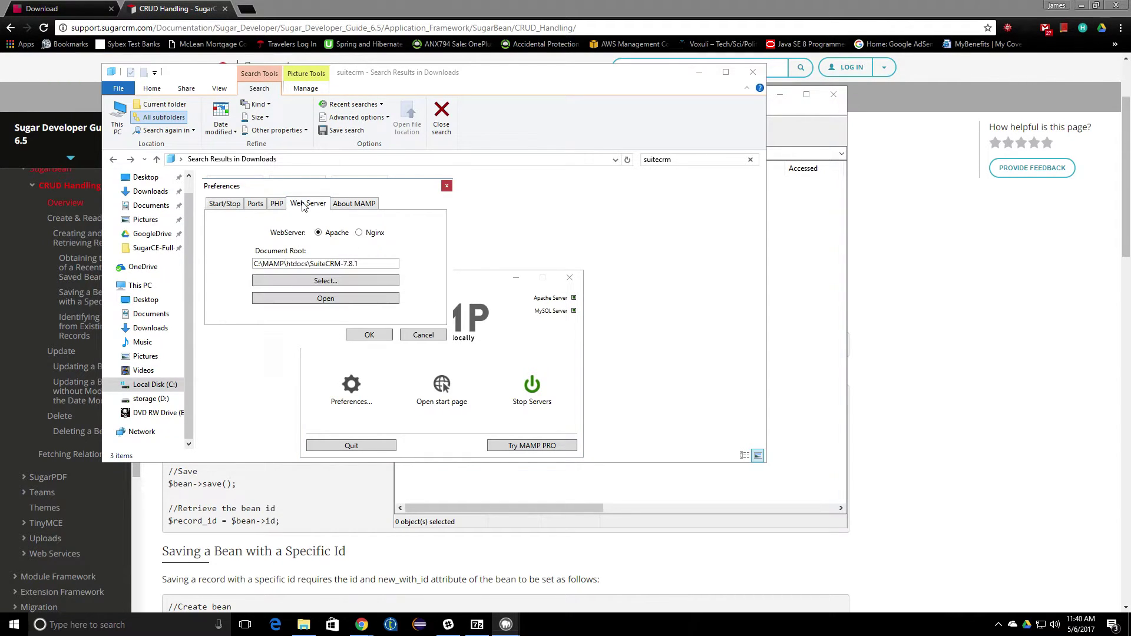
drag(286, 265, 358, 269)
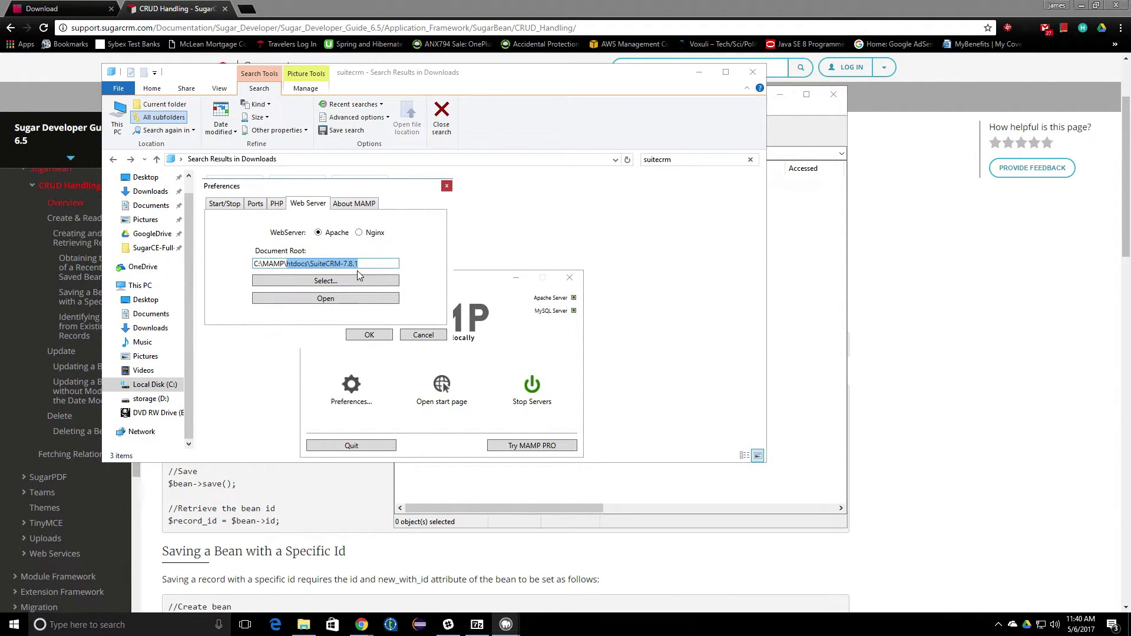
click(328, 305)
click(365, 335)
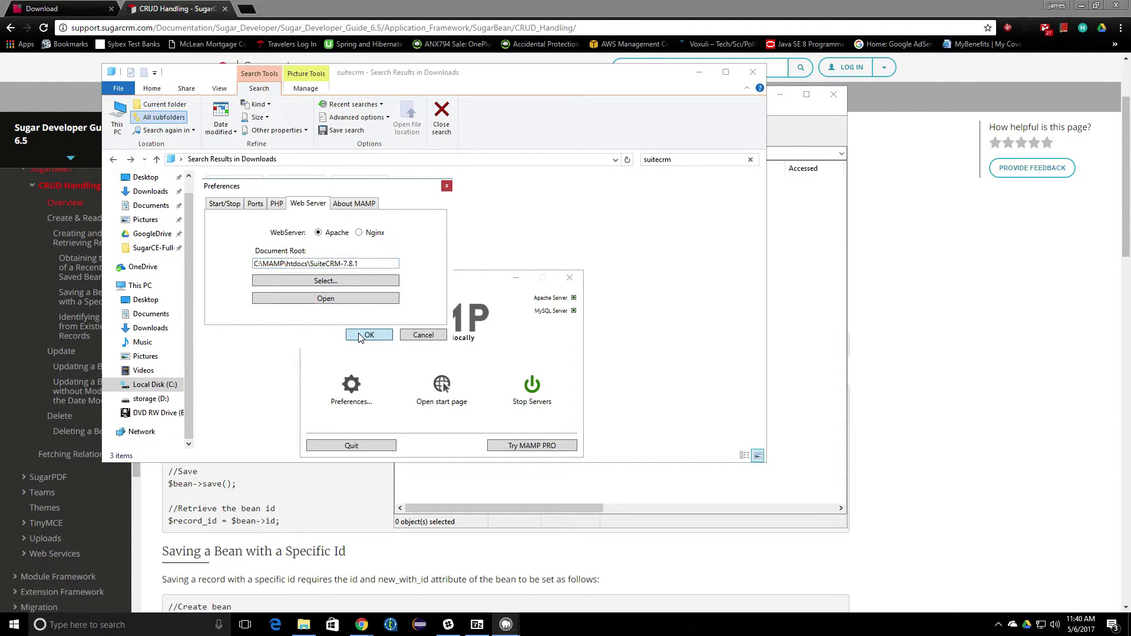
click(677, 343)
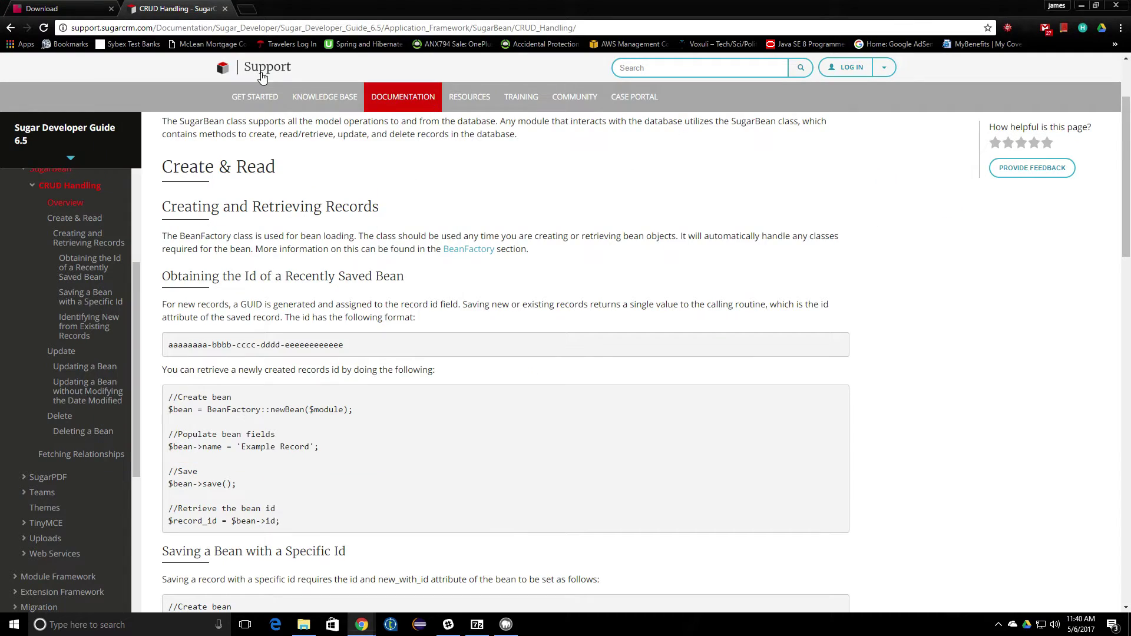
Load localhost:8888/install.php in a new tab and accept the SuiteCRM license agreement.
click(246, 9)
text(localhost:8888/install.php)
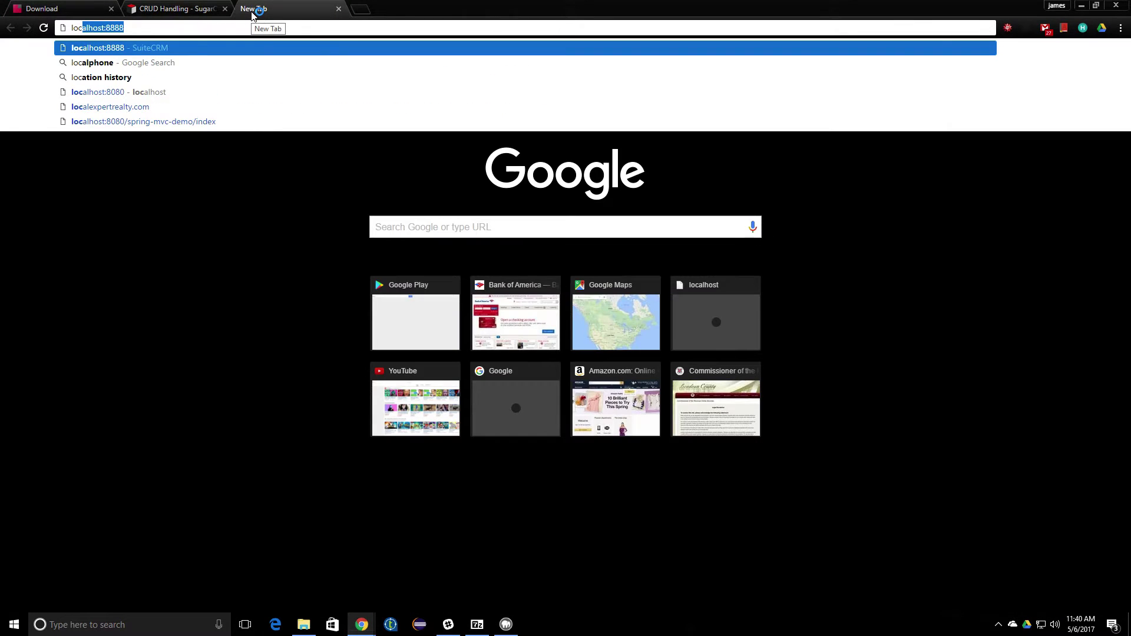
key(Return)
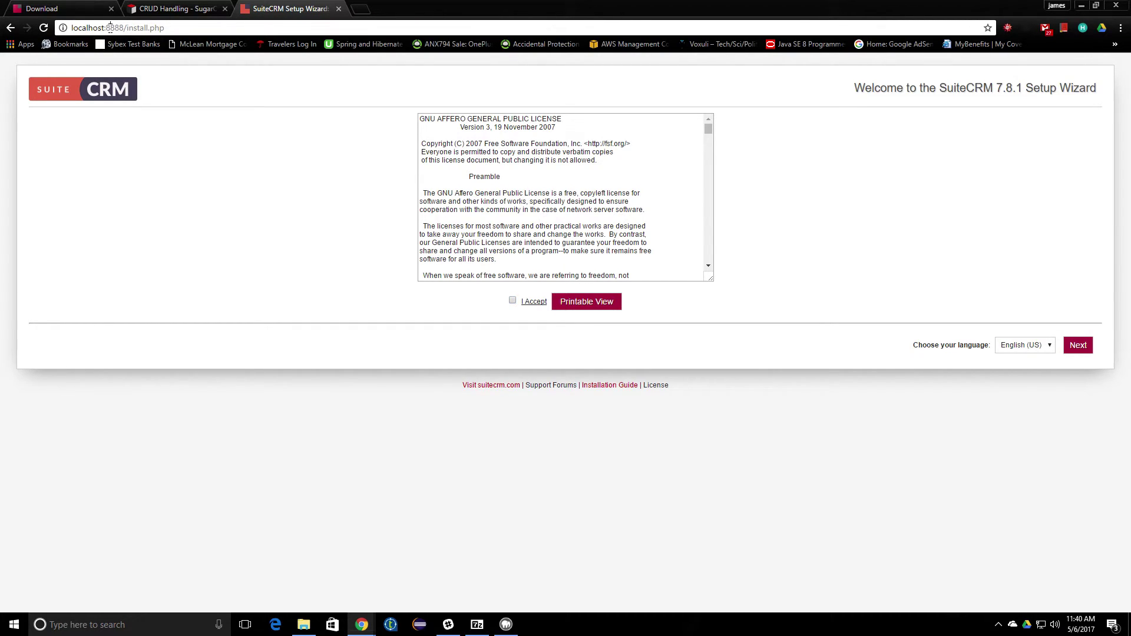
double_click(110, 28)
click(181, 26)
click(513, 301)
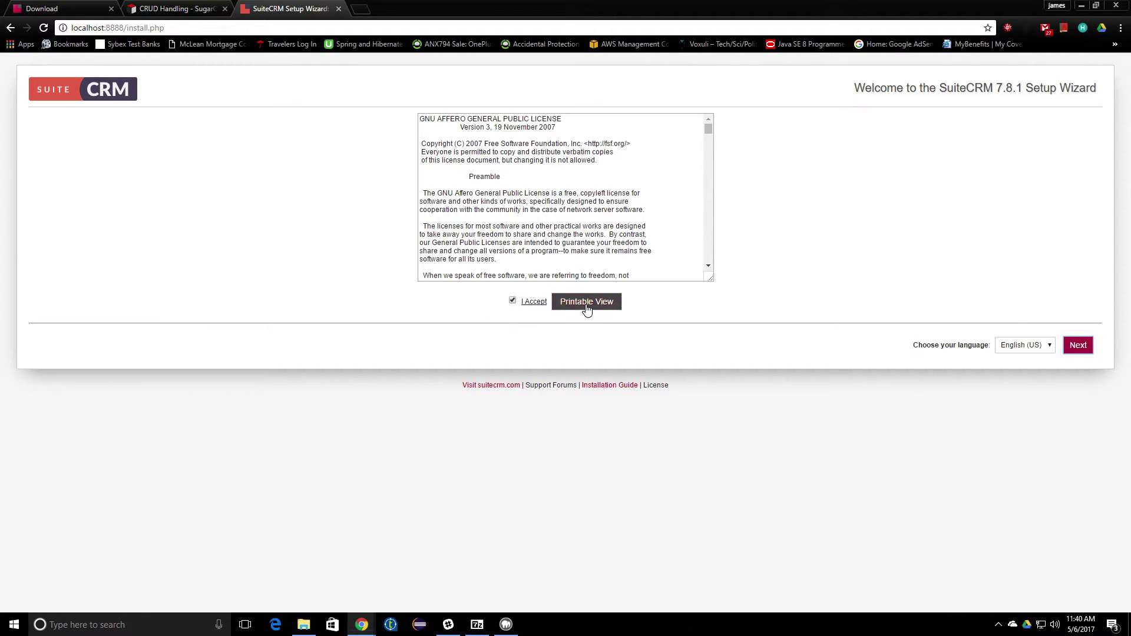
Review the Step 1 environment checks, noting the IMAP libraries and upload file size warnings.
click(1078, 346)
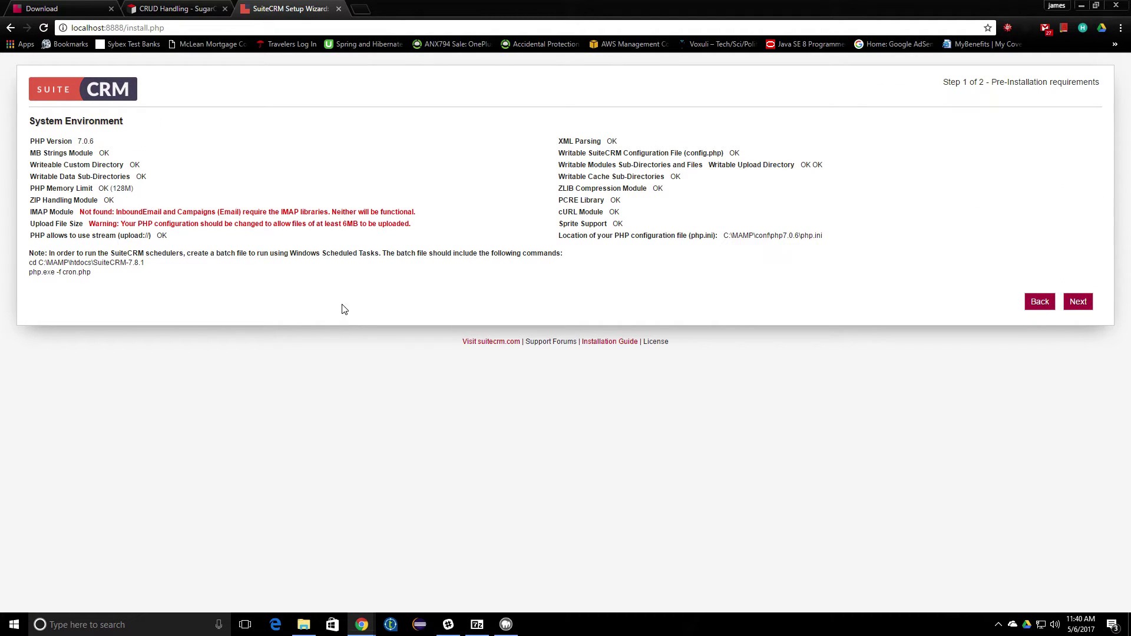
mouse_move(49, 139)
mouse_down()
mouse_move(225, 212)
mouse_move(423, 216)
mouse_move(431, 204)
mouse_move(397, 215)
mouse_up()
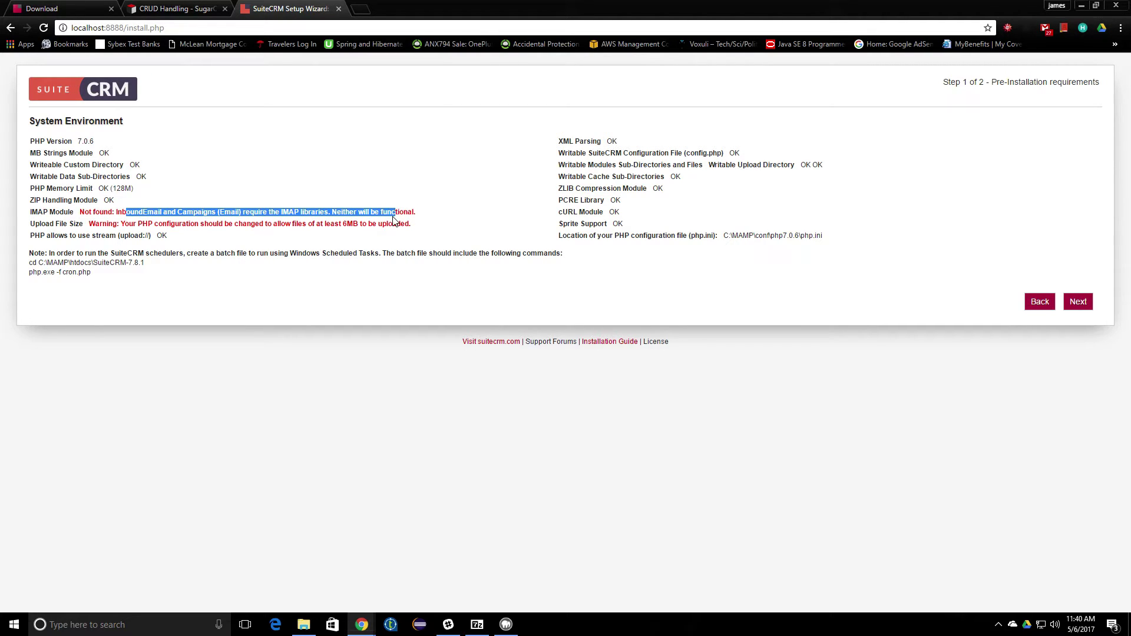
click(248, 236)
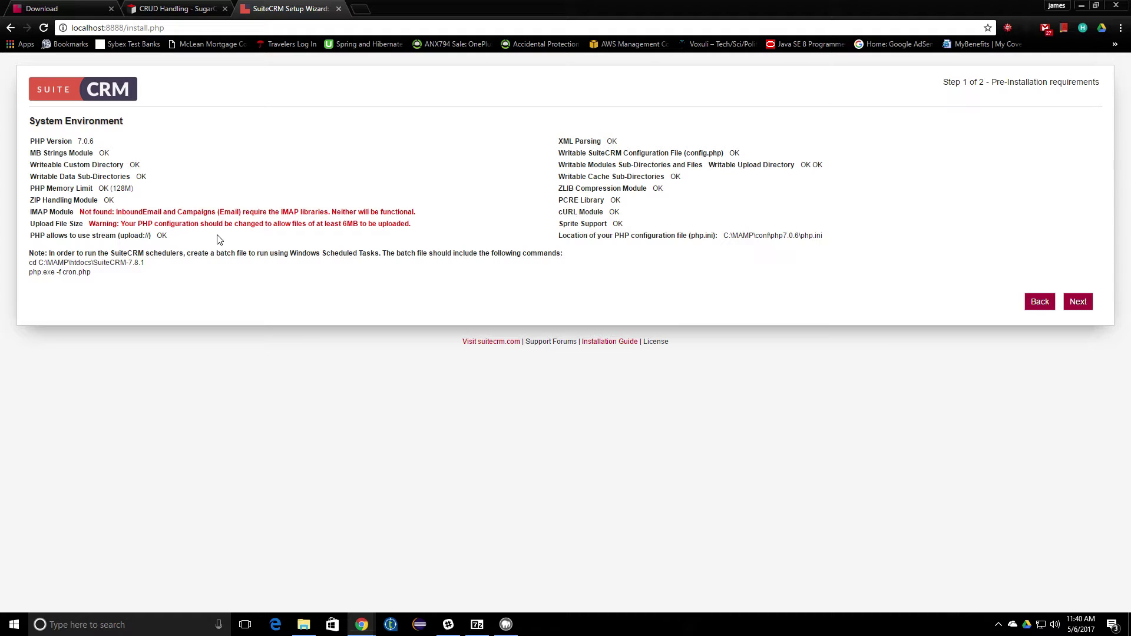
drag(197, 212, 358, 207)
drag(268, 212, 330, 213)
click(292, 244)
drag(153, 224, 416, 224)
click(389, 244)
click(1079, 305)
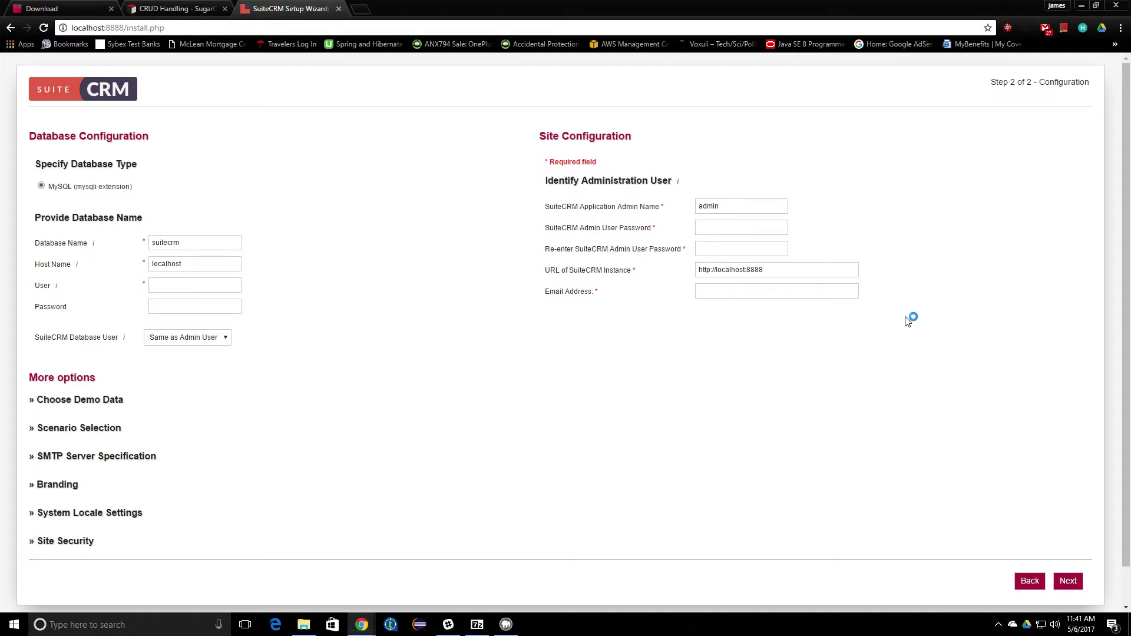
Fill in host name, user and password for the suitecrm database on localhost:8889.
click(205, 257)
drag(189, 264, 144, 268)
key(Tab)
click(167, 306)
key(shift+Tab)
text(in)
key(Tab)
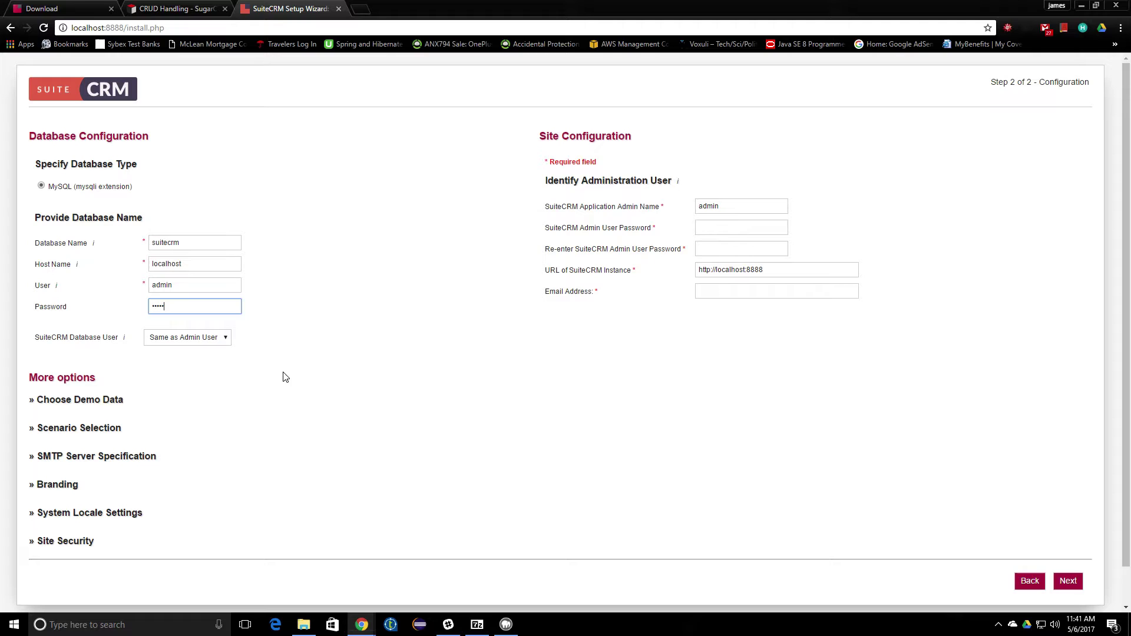
click(299, 375)
drag(75, 215, 143, 218)
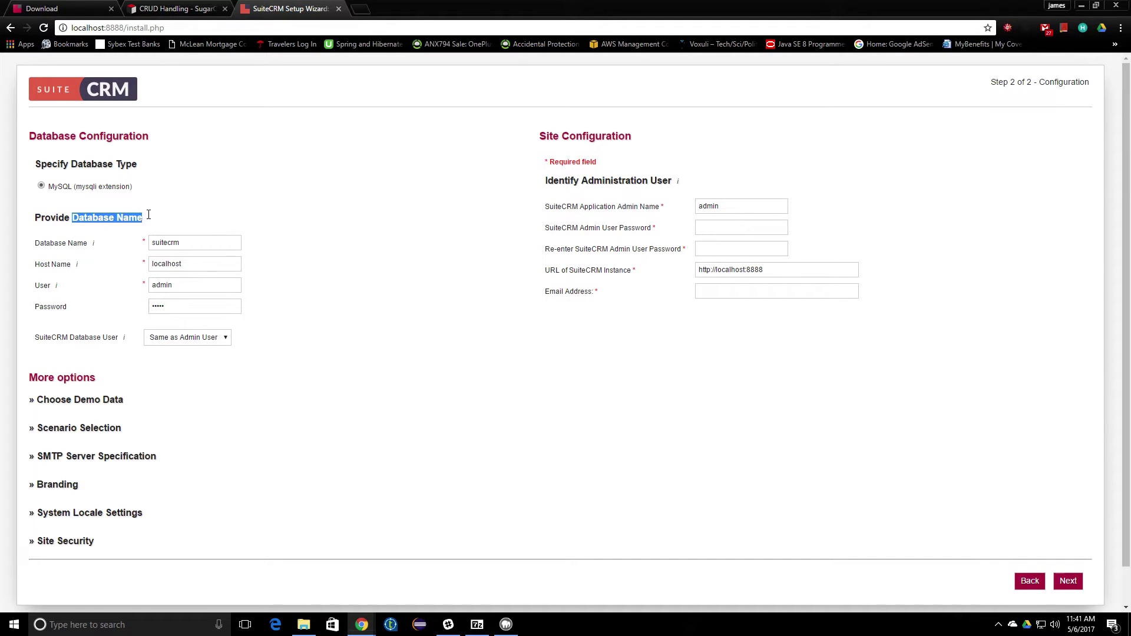
drag(35, 285, 87, 312)
drag(145, 242, 159, 217)
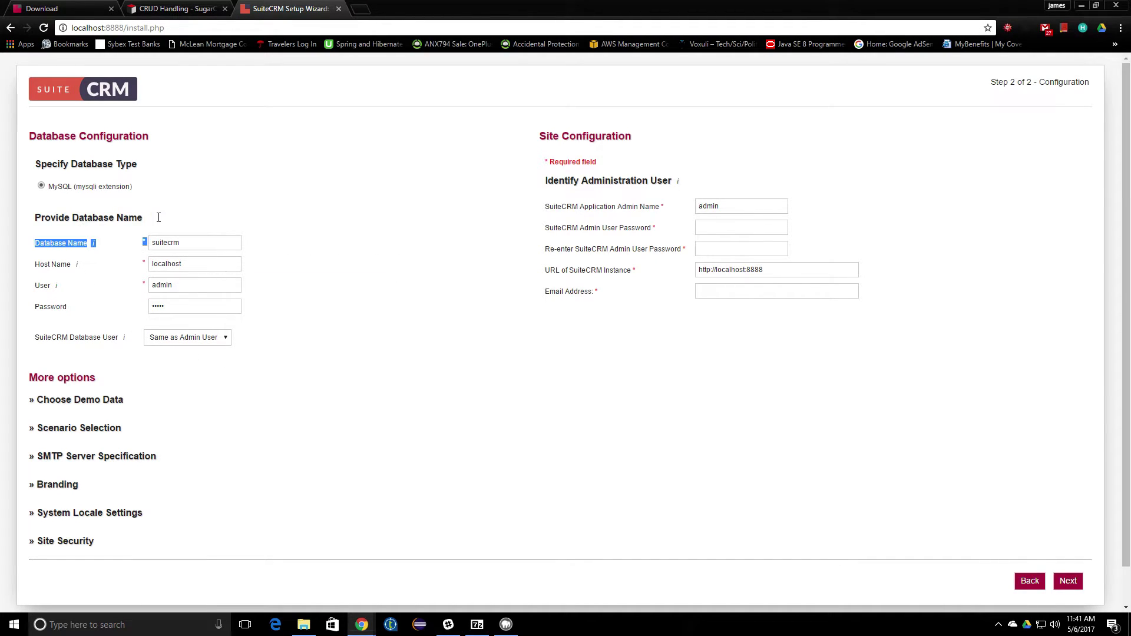
click(194, 264)
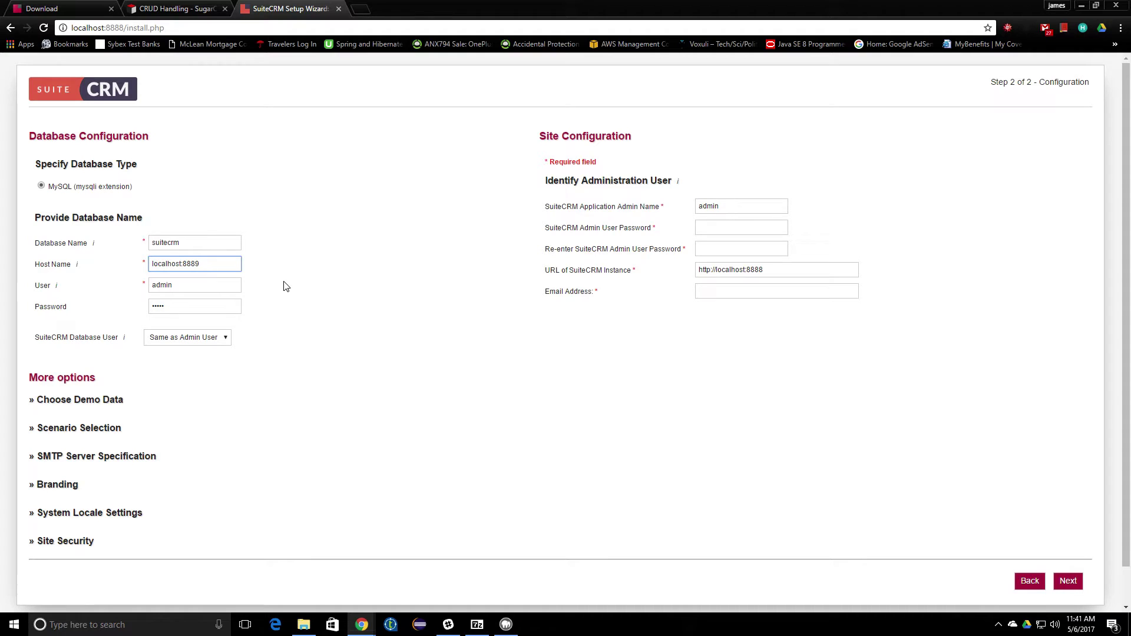
click(432, 370)
Enter the admin password twice and fill in the email address.
click(716, 225)
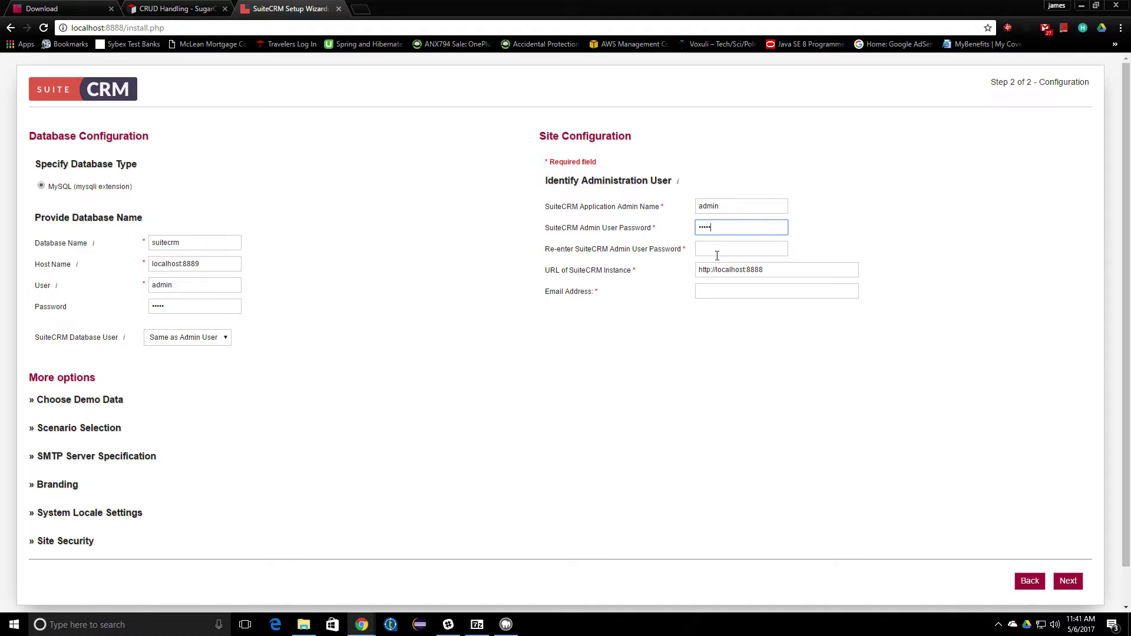
click(717, 255)
key(Tab)
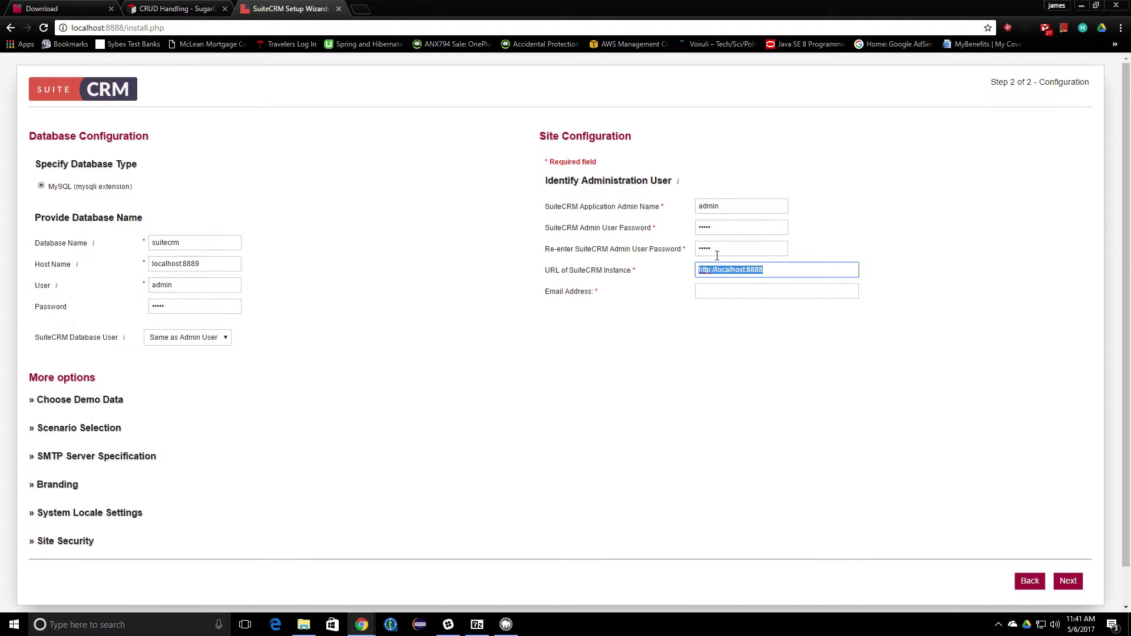
key(Tab)
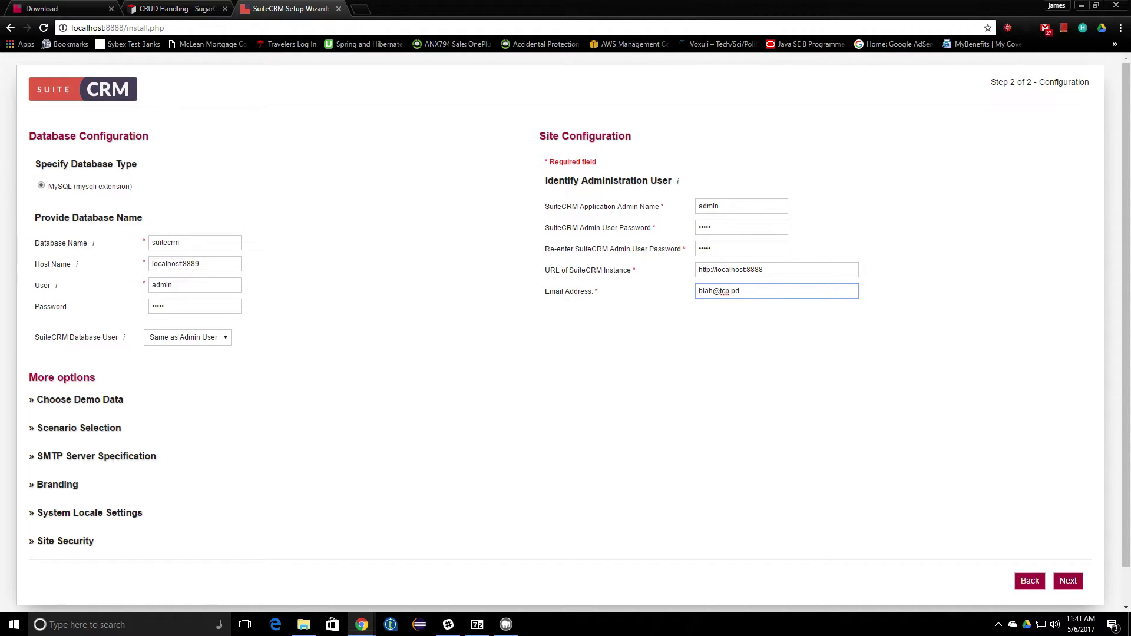
click(736, 349)
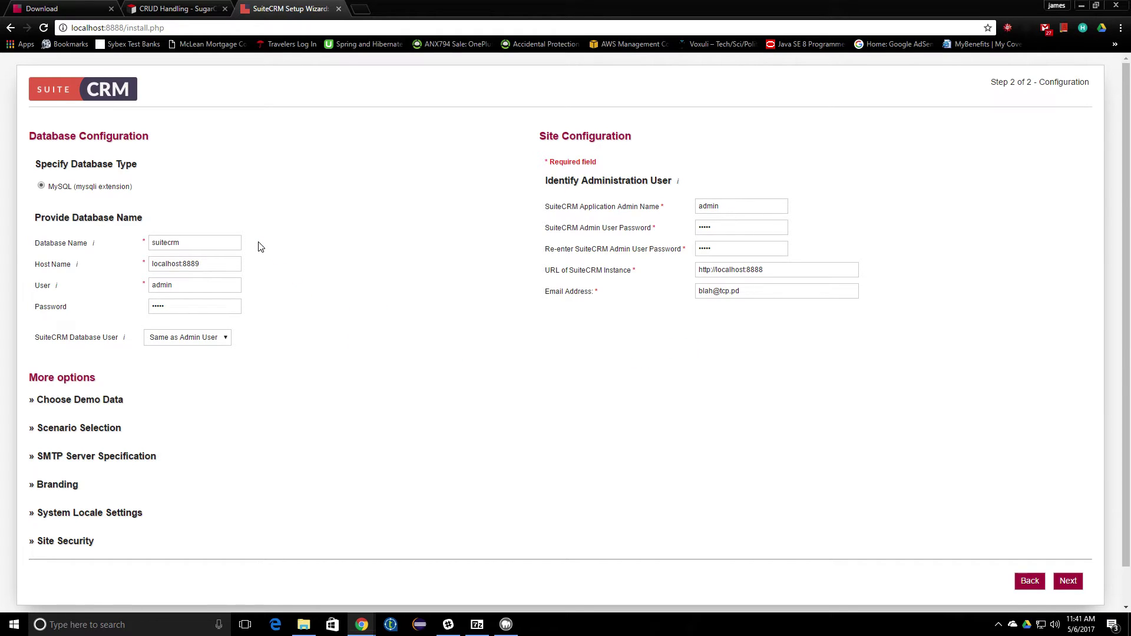
Expand Choose Demo Data and keep populating the database with demo data.
click(31, 403)
click(205, 425)
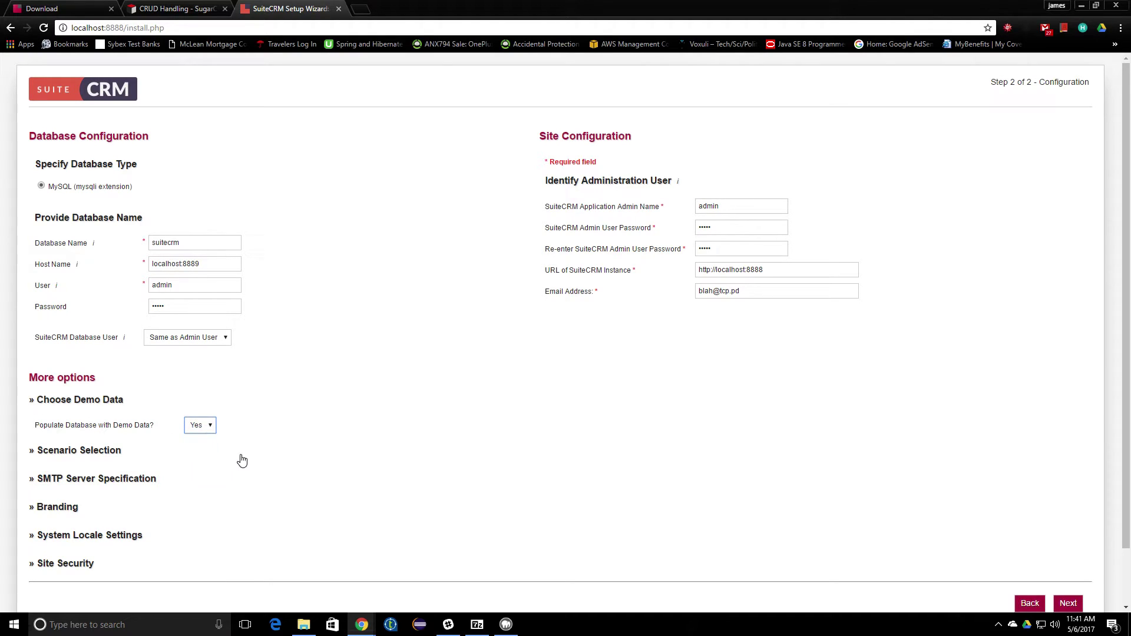
scroll(241, 460, down, 1)
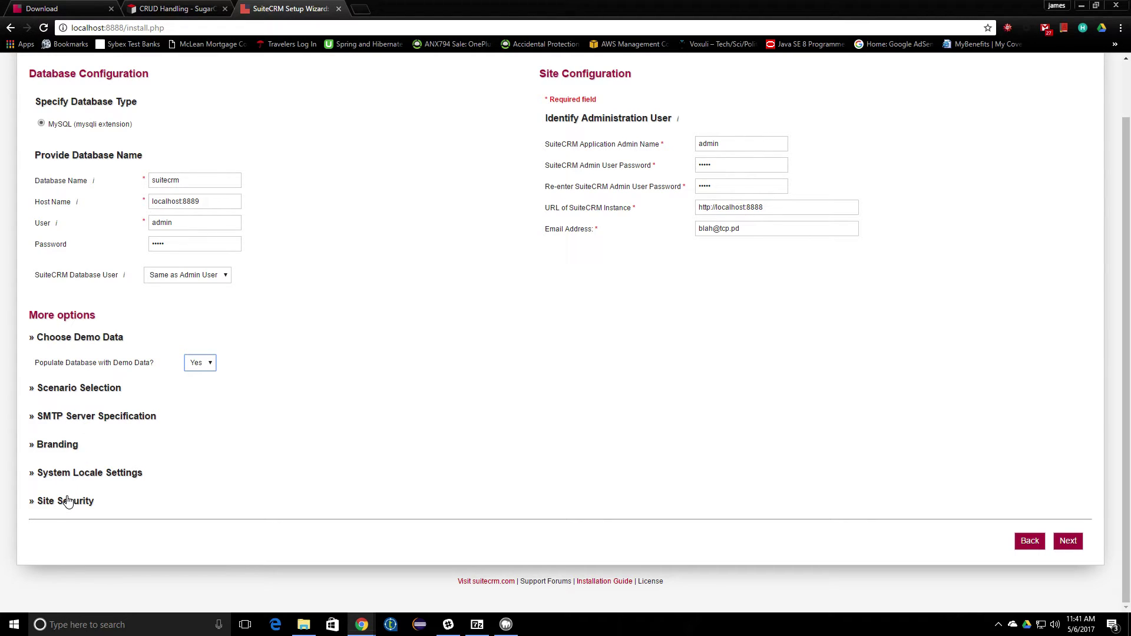
Submit the configuration and inspect the invalid database credentials error.
click(1069, 543)
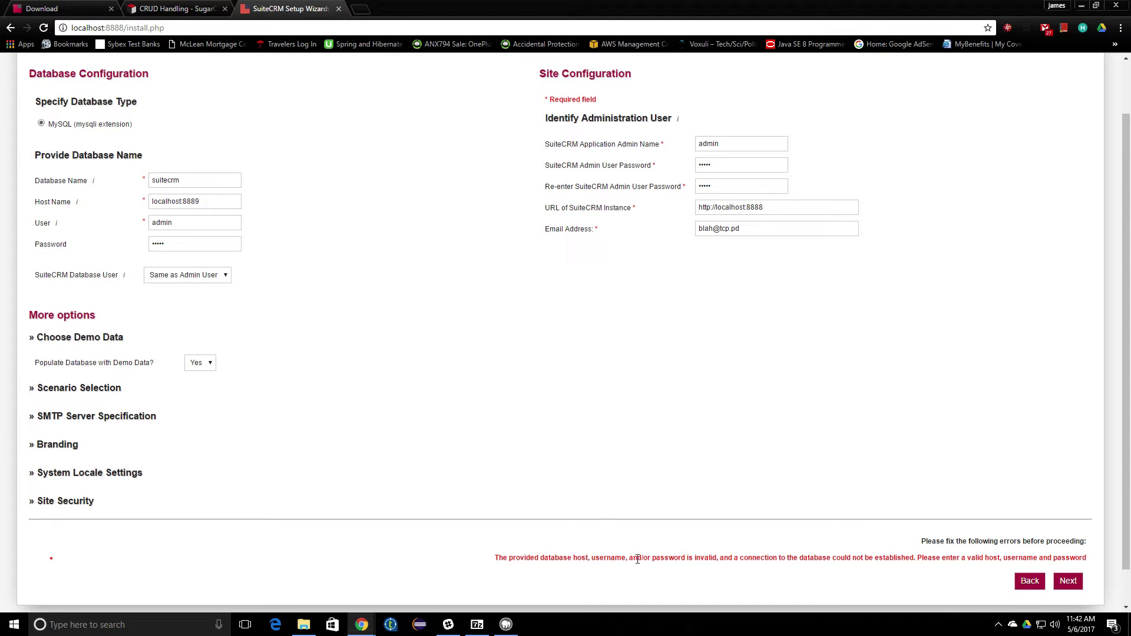
drag(590, 556, 720, 557)
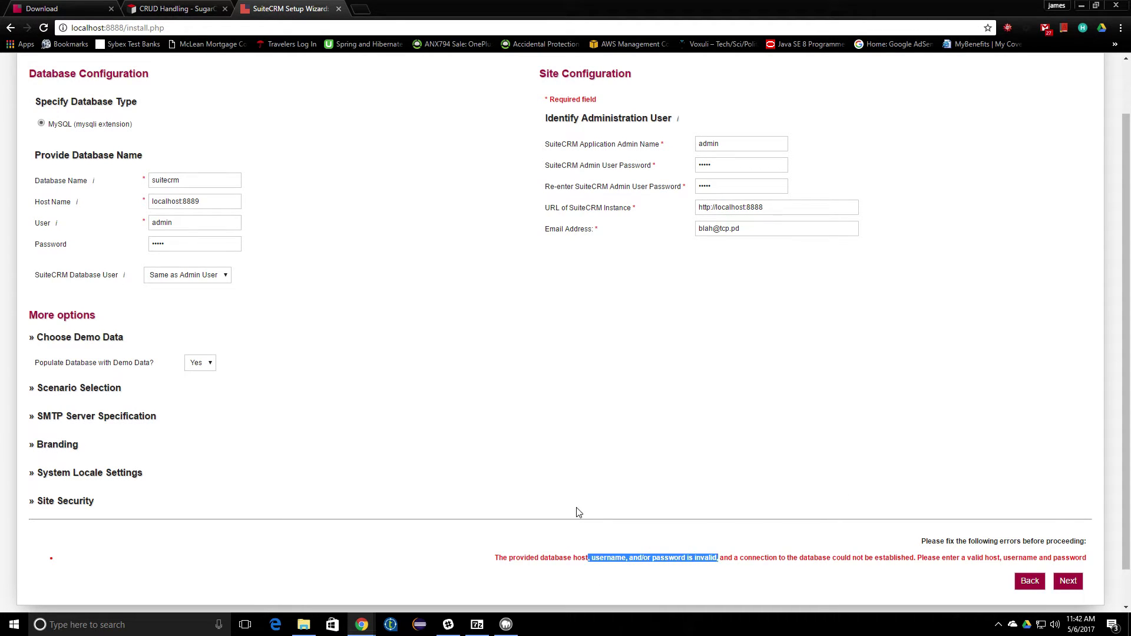
click(218, 201)
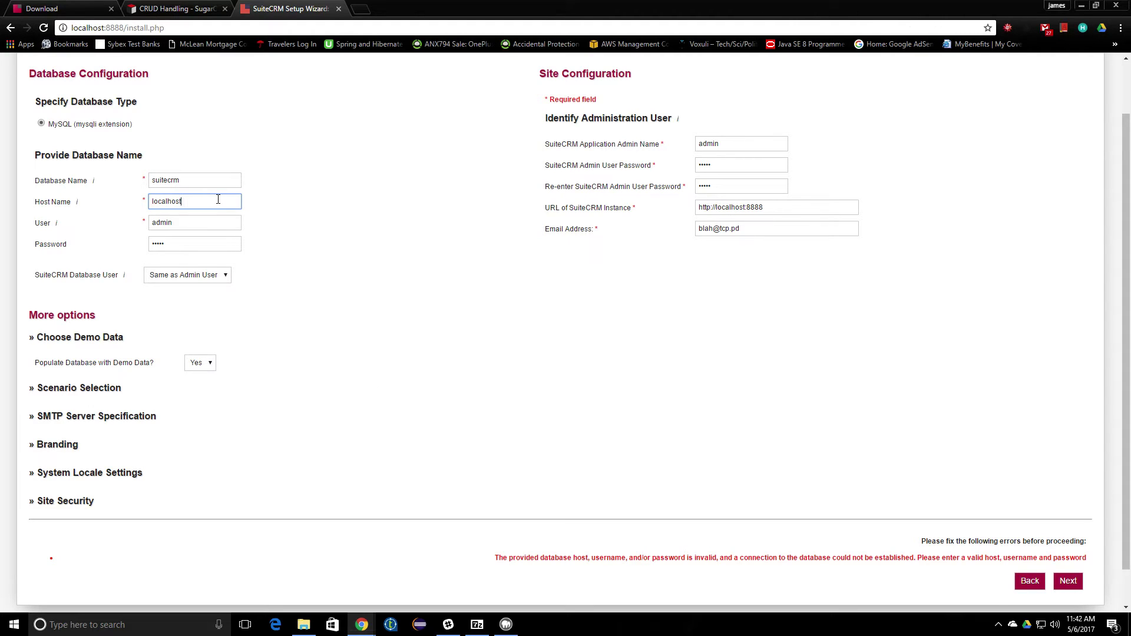
click(444, 305)
Change the database user to root with a new password and resubmit.
drag(183, 222, 142, 234)
key(Tab)
click(335, 305)
key(Tab)
key(Return)
Restore the host name to localhost:8889 and submit the corrected database settings.
drag(651, 557, 949, 561)
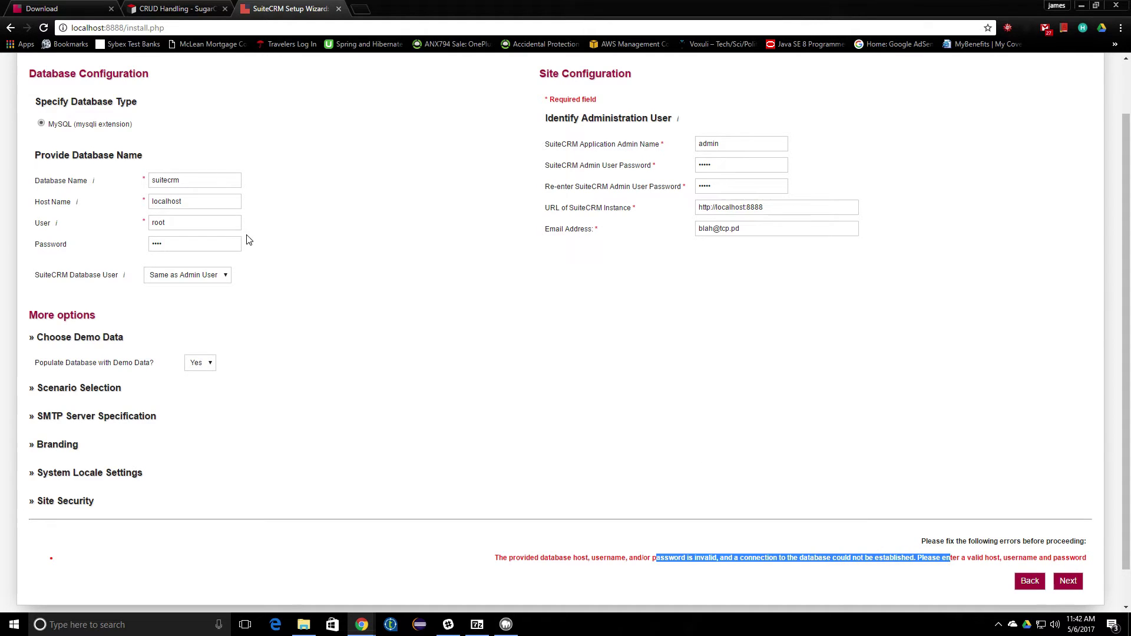
click(281, 216)
click(226, 201)
text(:8889)
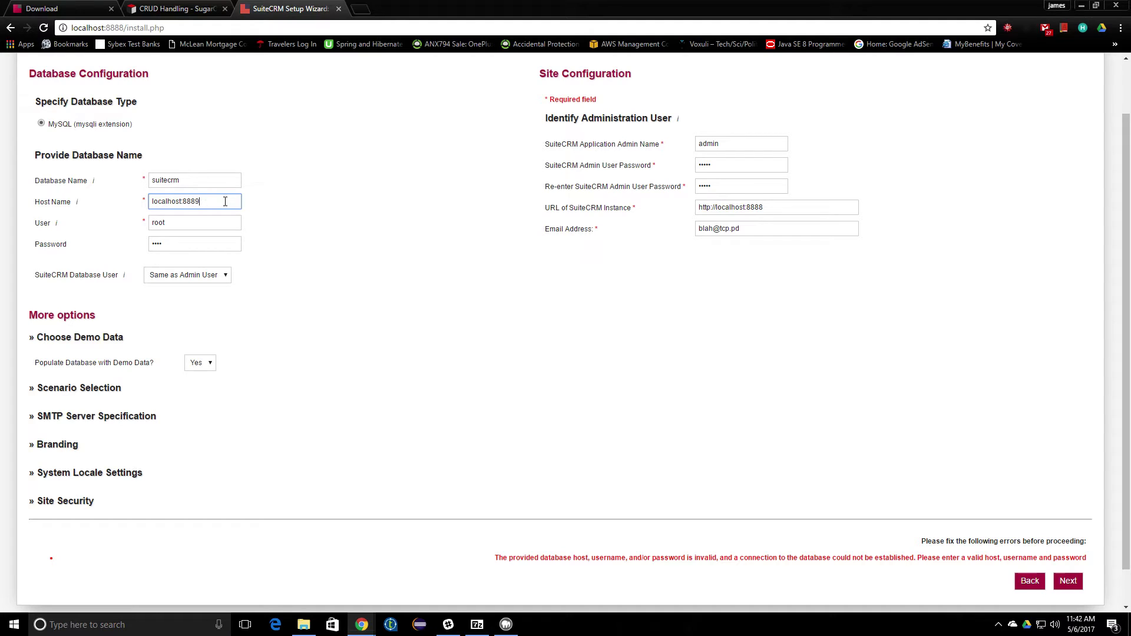
click(1068, 581)
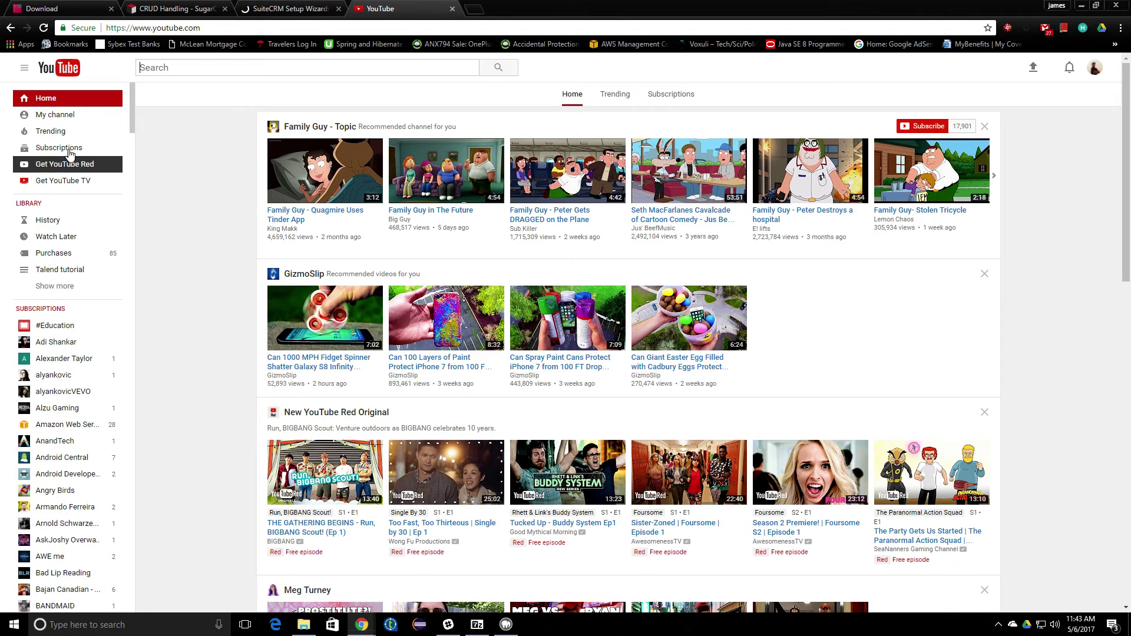
Open the channel's sugar/suite CRM queries playlist from Created playlists, then return to SuiteCRM.
click(55, 116)
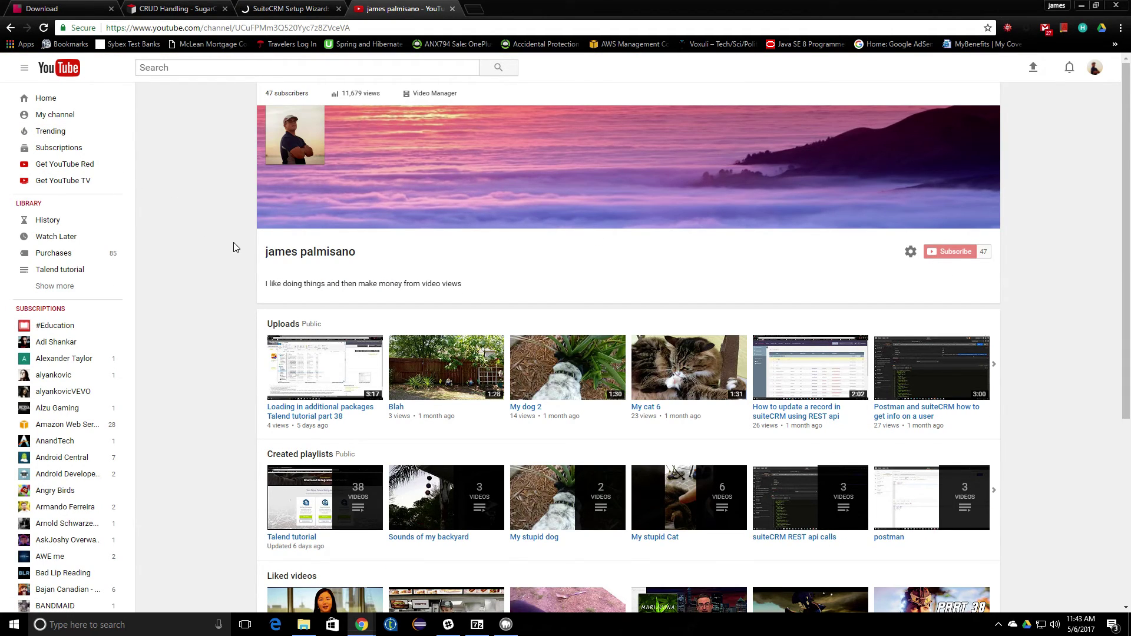
scroll(234, 252, down, 1)
scroll(237, 271, down, 1)
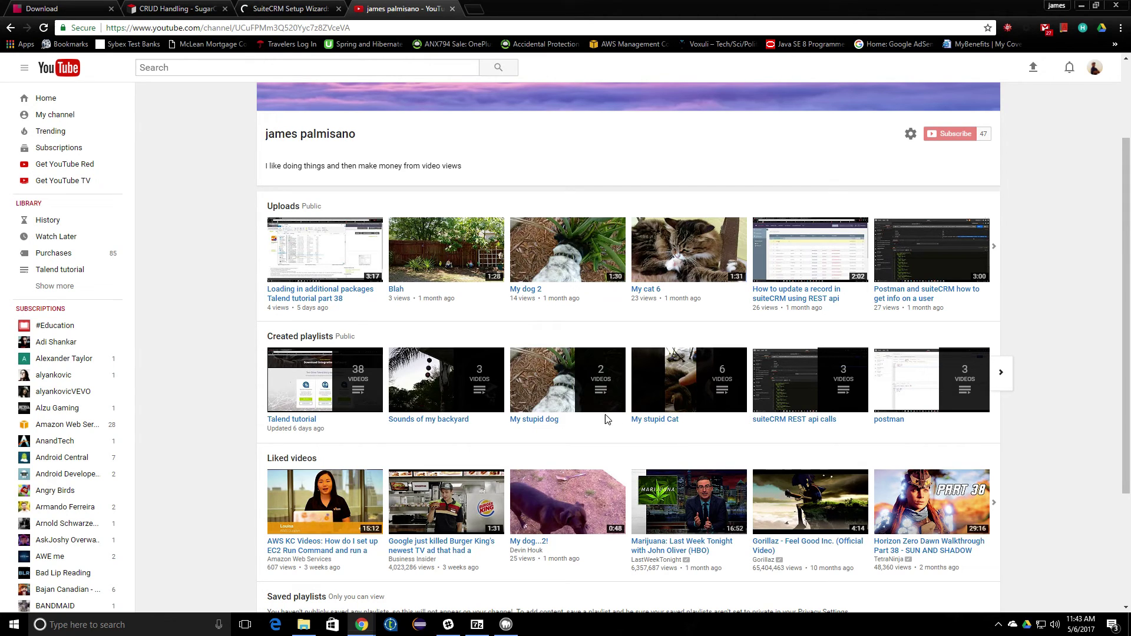
click(998, 385)
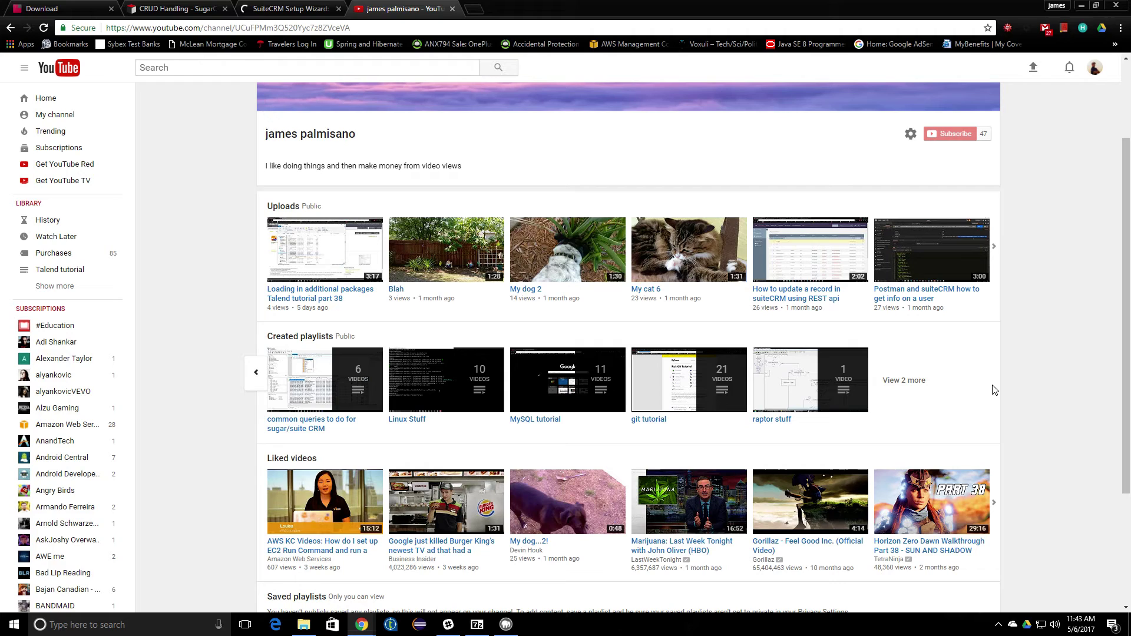
click(274, 427)
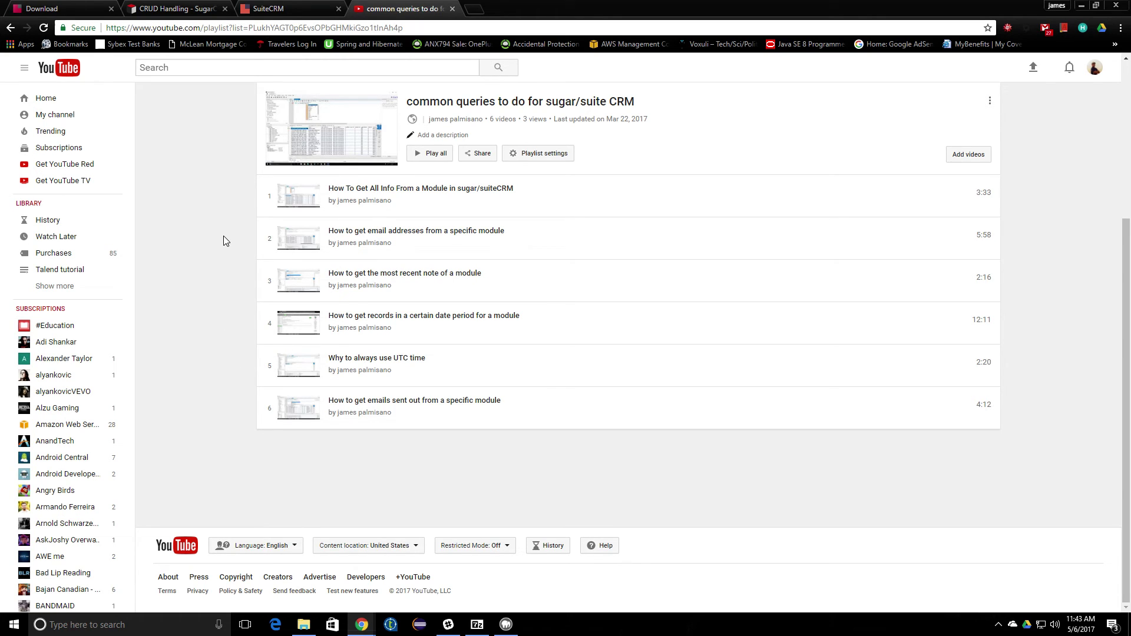
scroll(224, 240, up, 2)
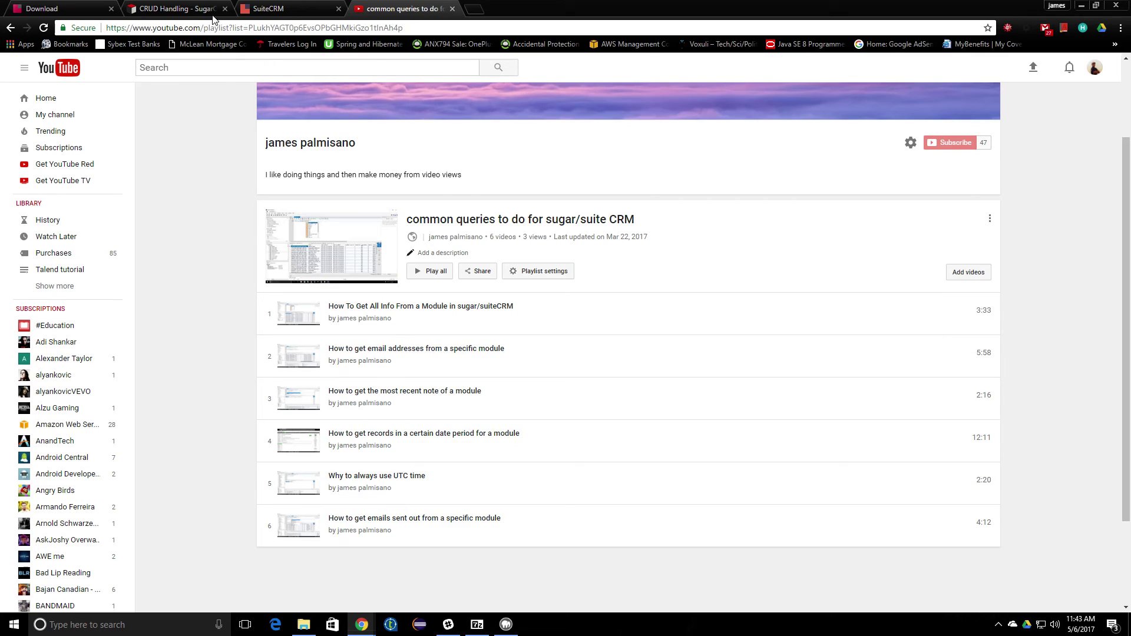
click(277, 8)
Log in to SuiteCRM with user name admin and the account password.
click(566, 279)
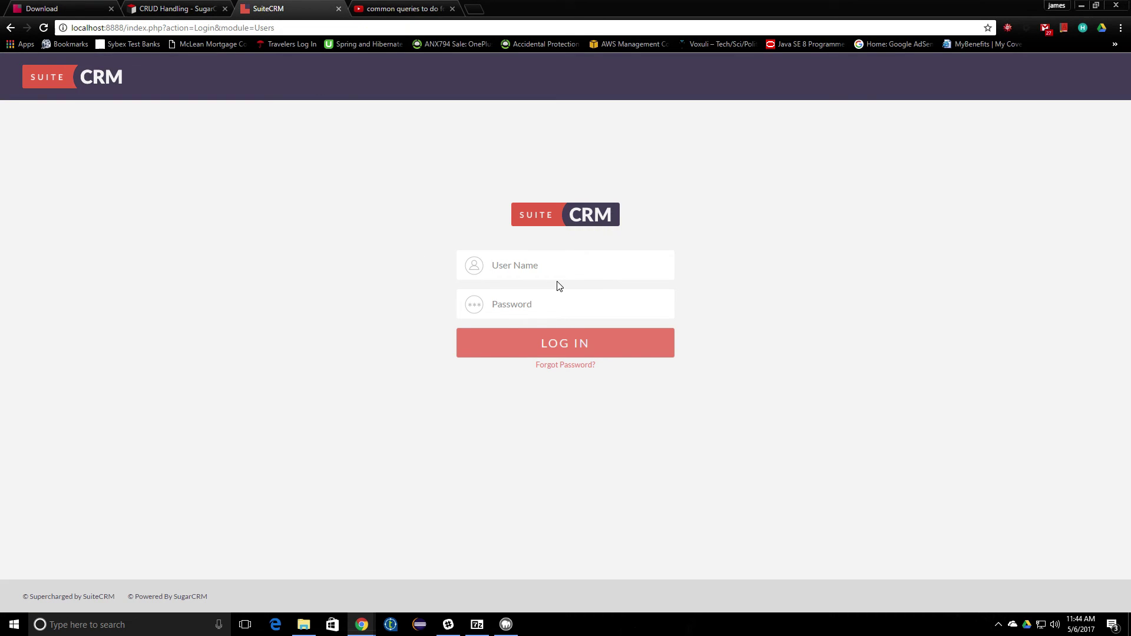
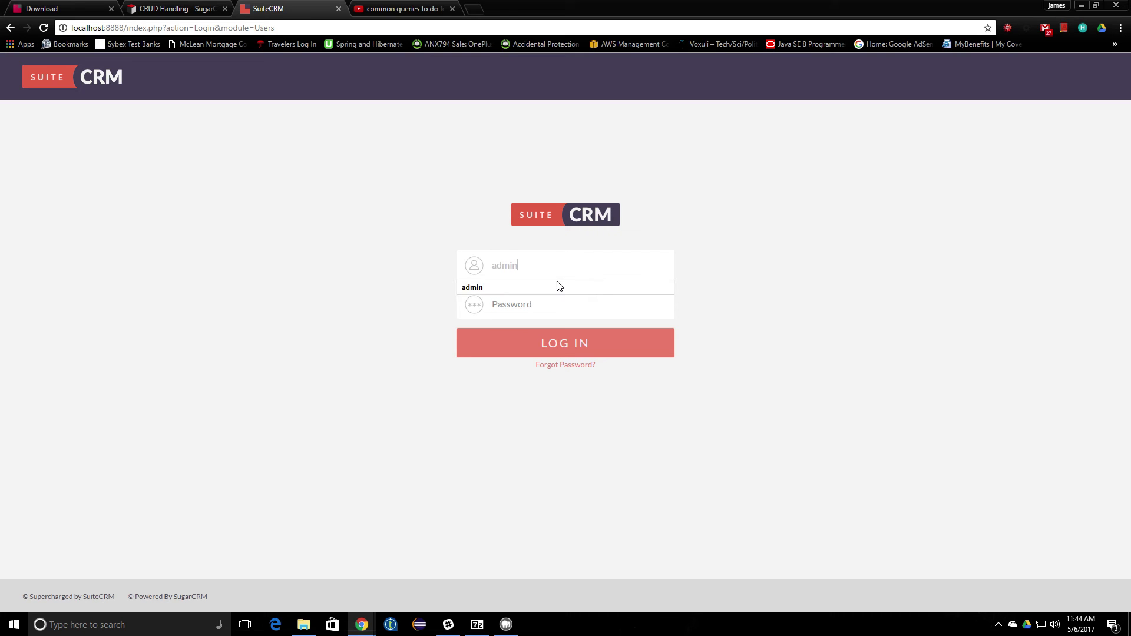
key(Tab)
key(Return)
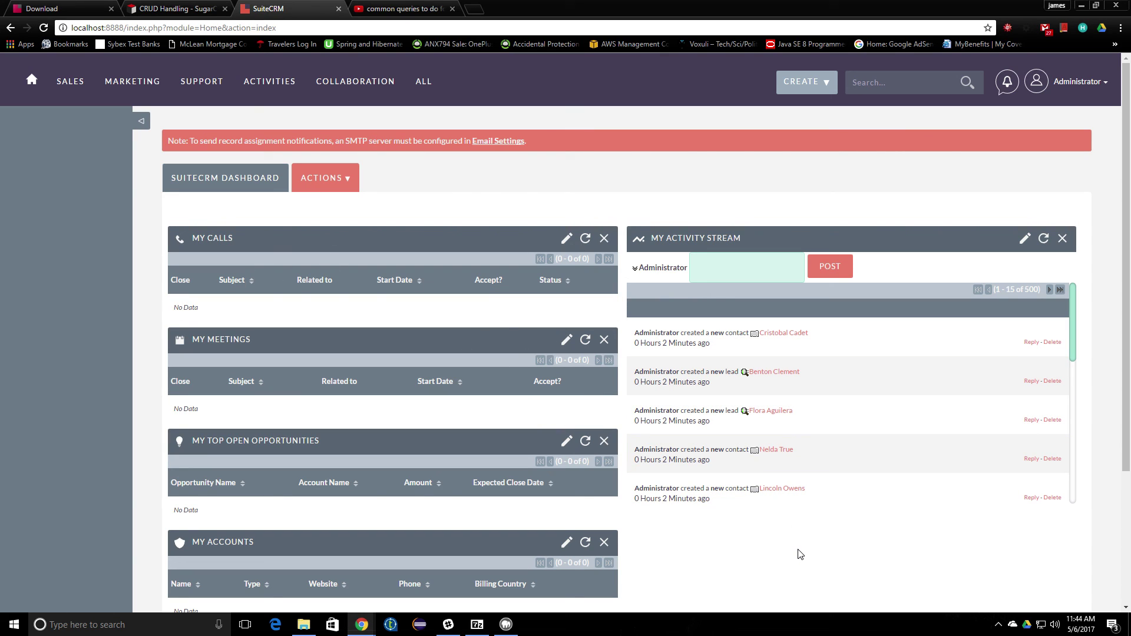
Scroll through the dashboard, then open the GeForce Experience overlay with Alt+Z.
scroll(560, 466, down, 3)
scroll(530, 444, down, 3)
key(alt+z)
click(564, 222)
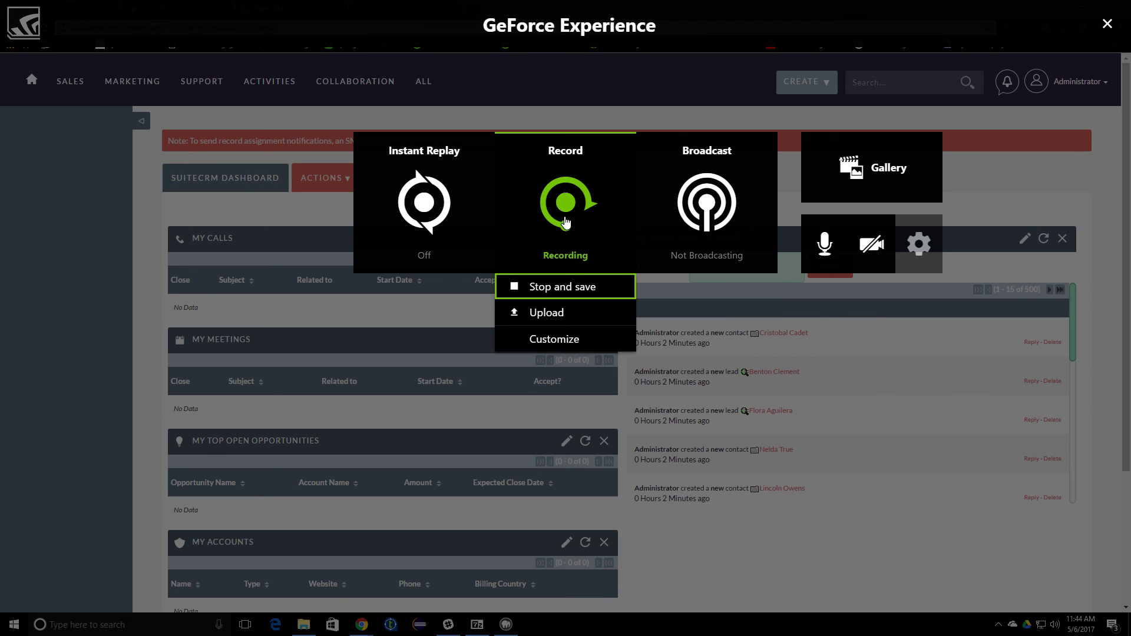